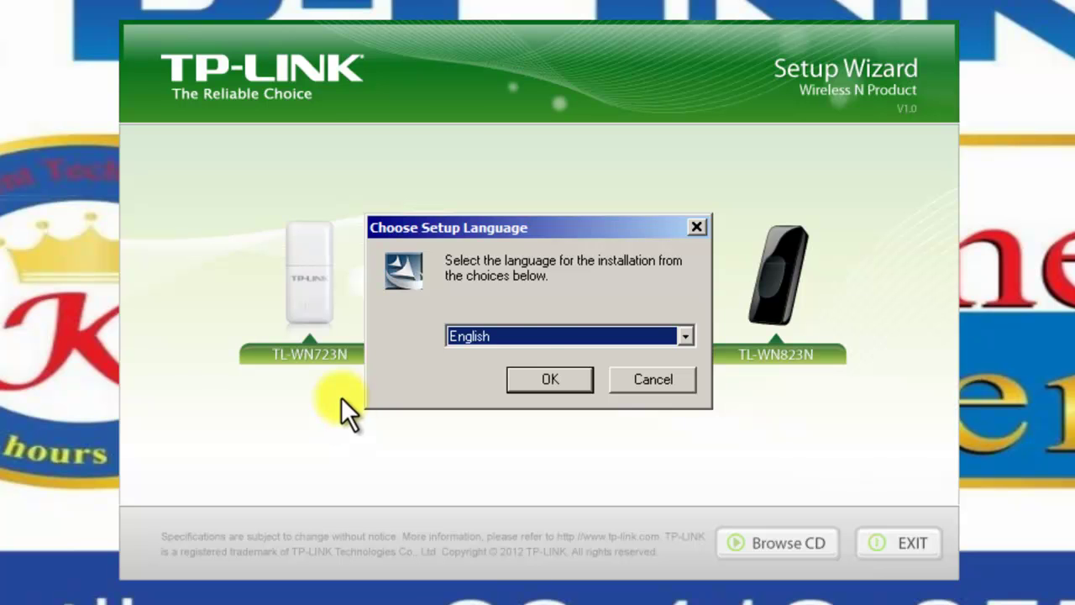
Step: Accept English as the setup language and start the installer's adapter search
left_click(550, 377)
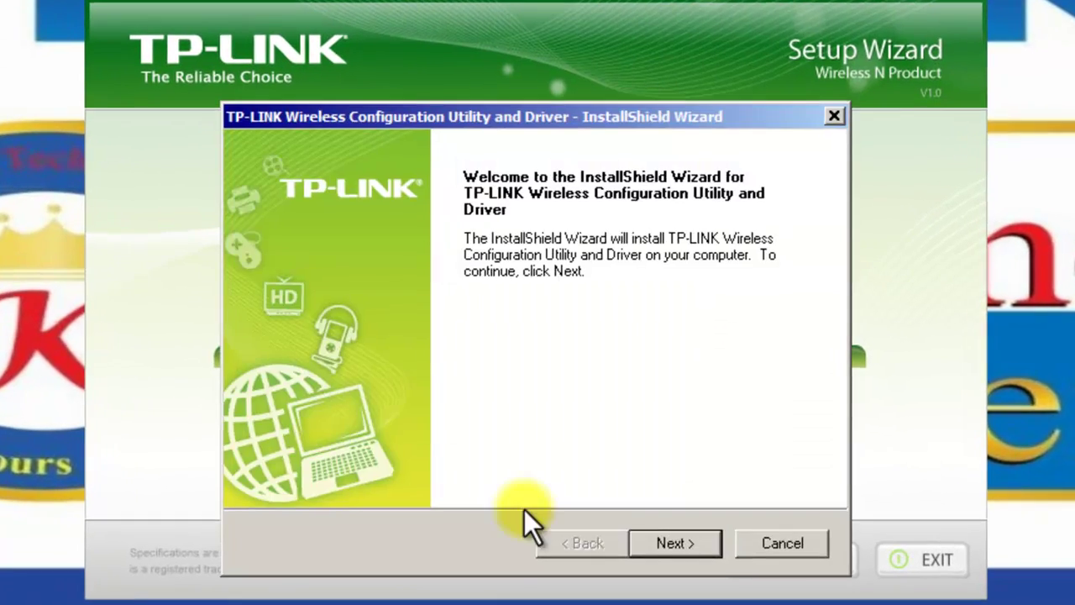
left_click(664, 543)
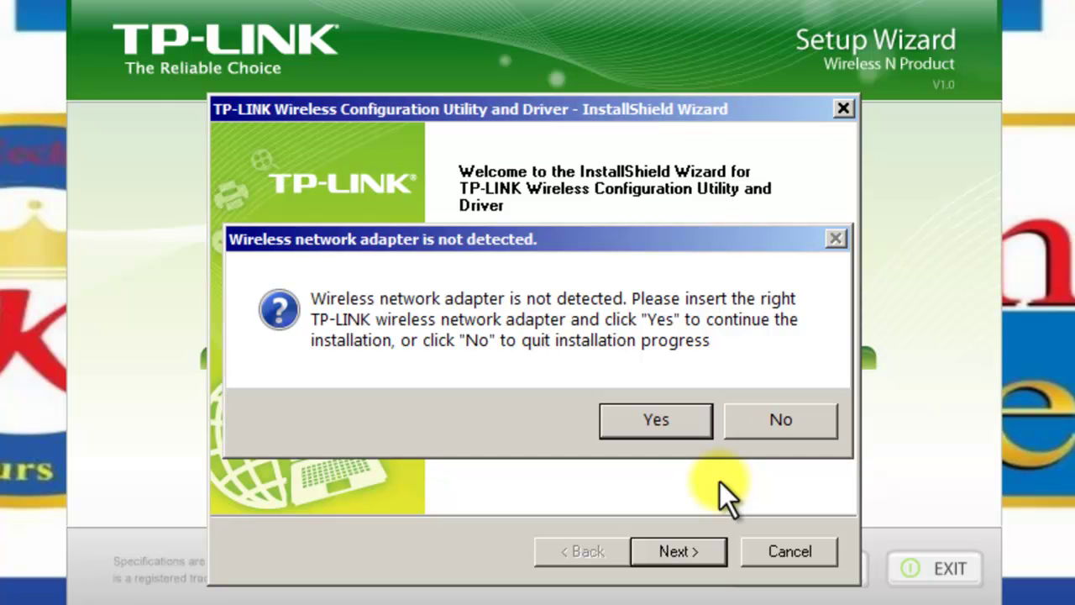
Step: Continue despite the missing adapter and install the utility and driver to the default folder
left_click(689, 430)
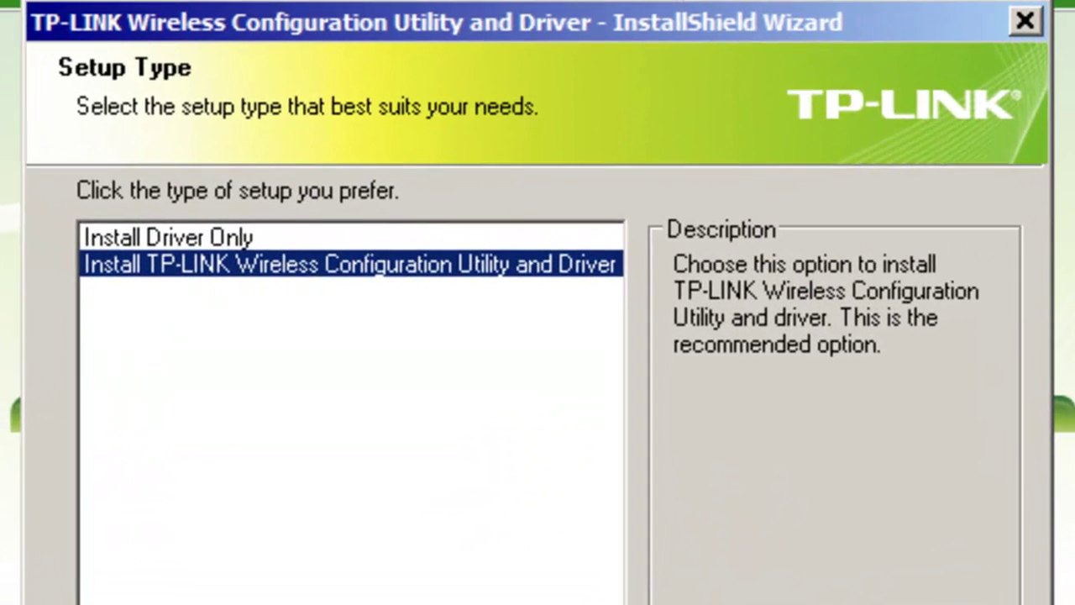
left_click(724, 580)
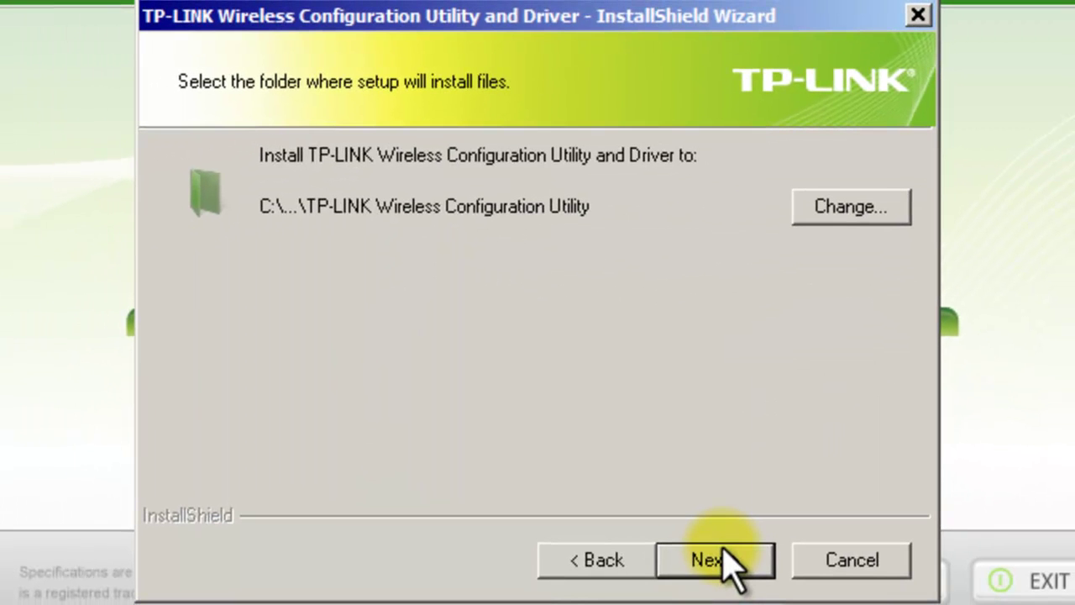
left_click(723, 558)
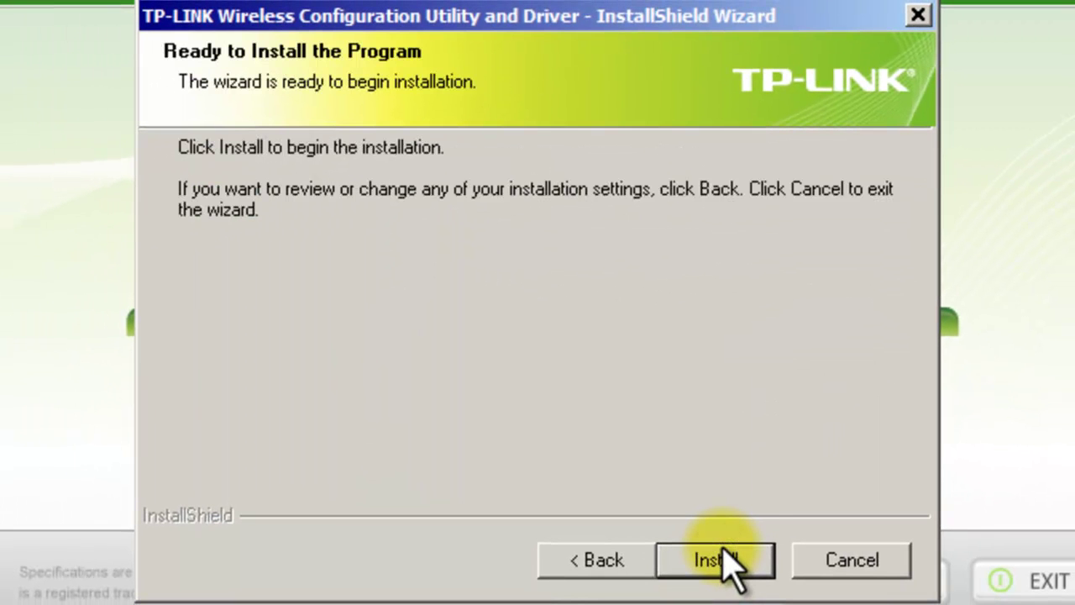
left_click(721, 559)
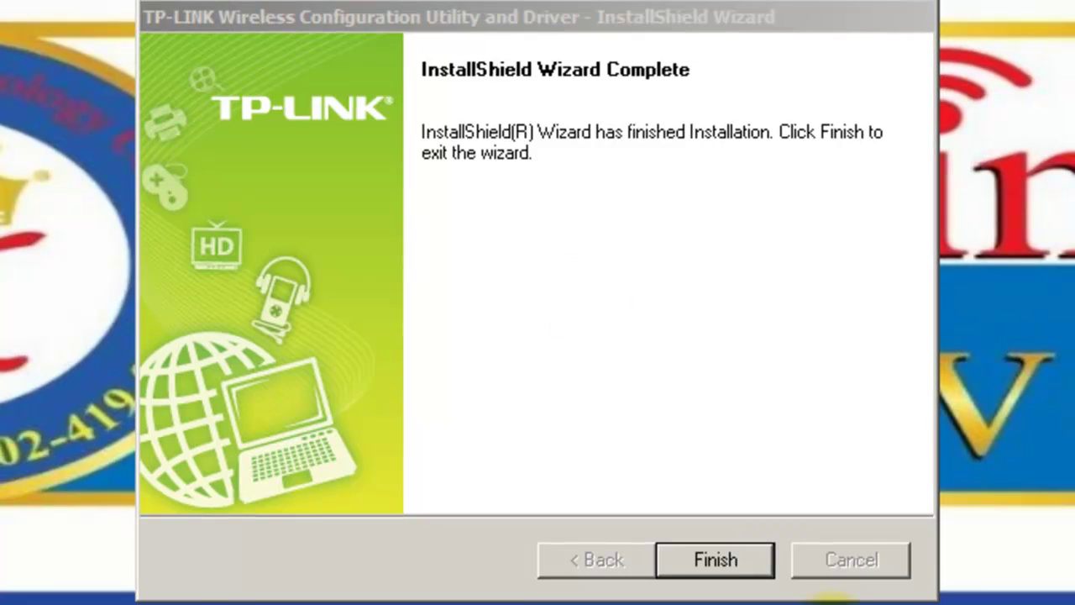
left_click(715, 560)
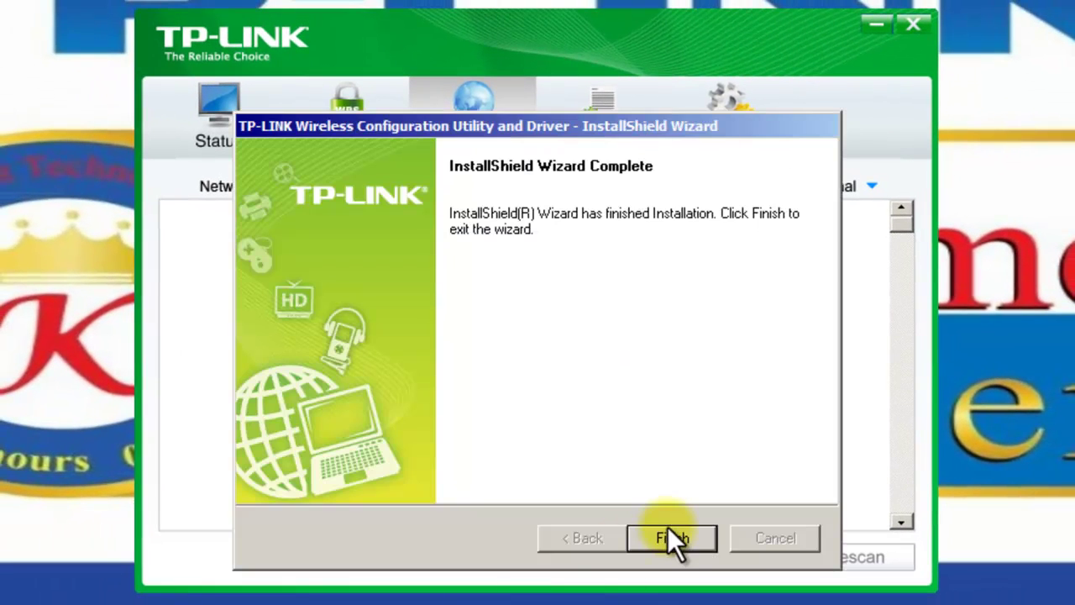
Step: Finish the installer and minimise the utility with 'Don't show it again' ticked
left_click(672, 538)
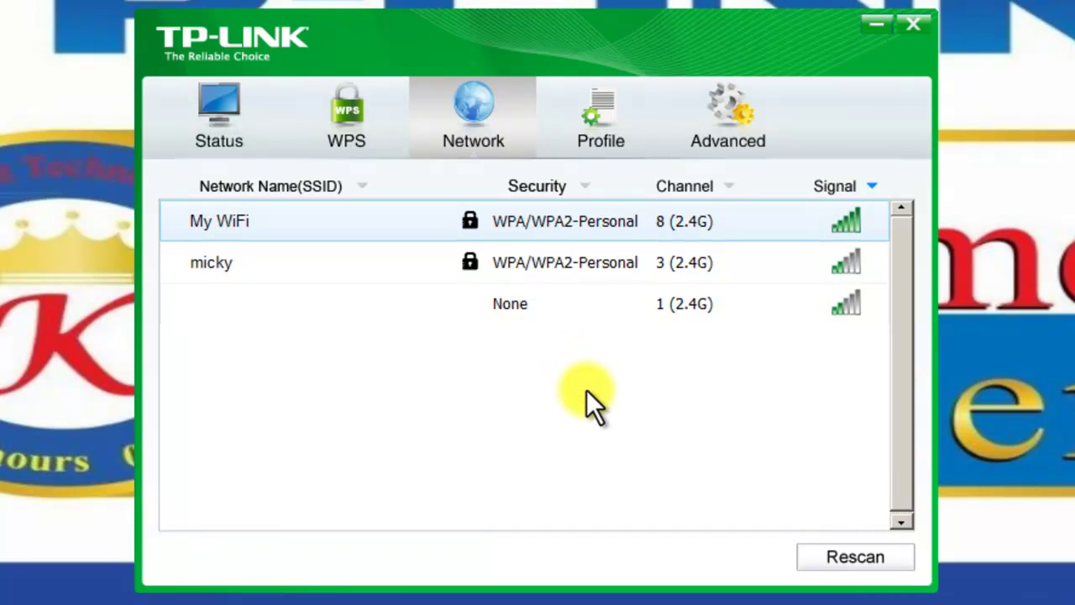
left_click(914, 25)
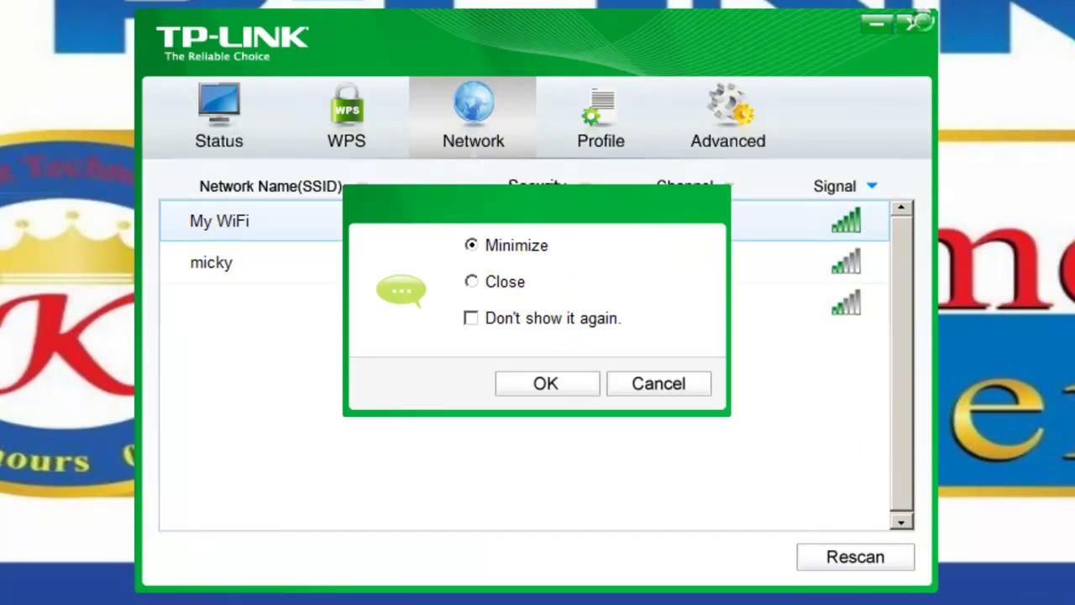
left_click(487, 318)
left_click(556, 386)
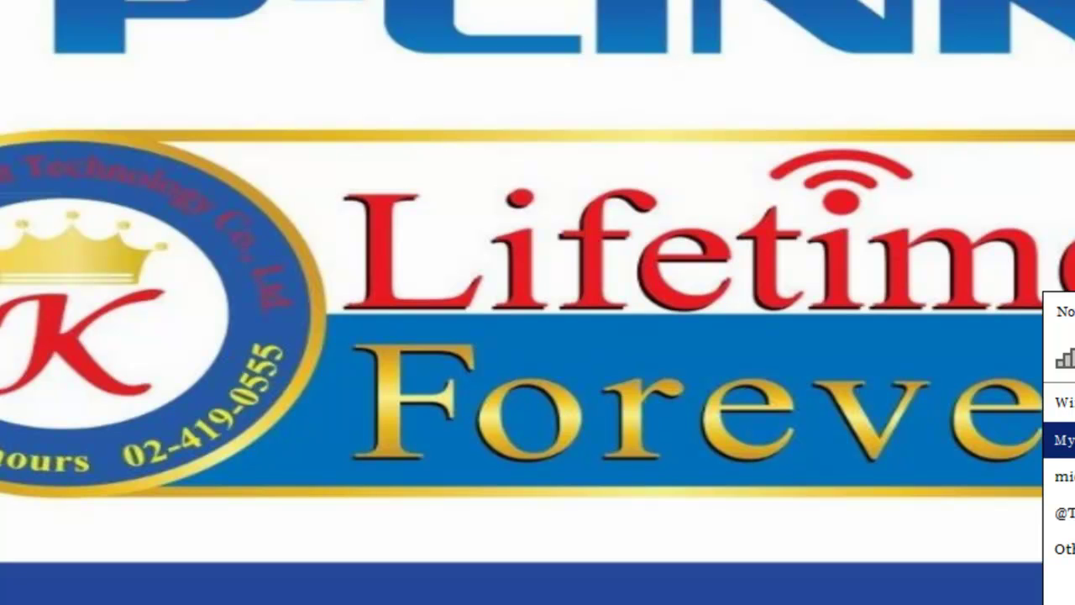
Step: Close the available-networks list and dismiss the plug-in-adapter warning
left_click(912, 504)
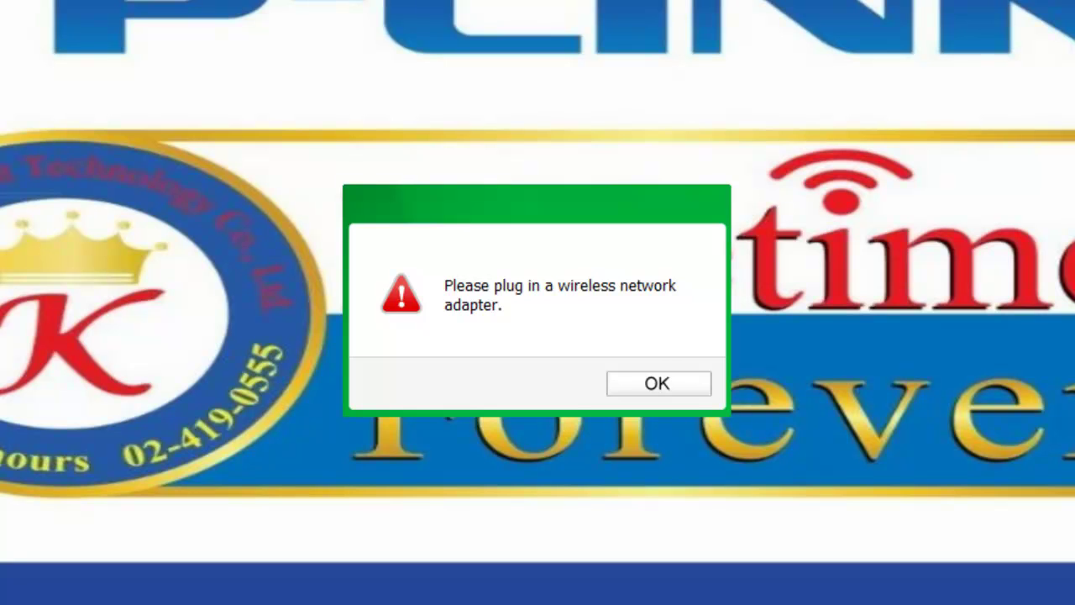
key("Return")
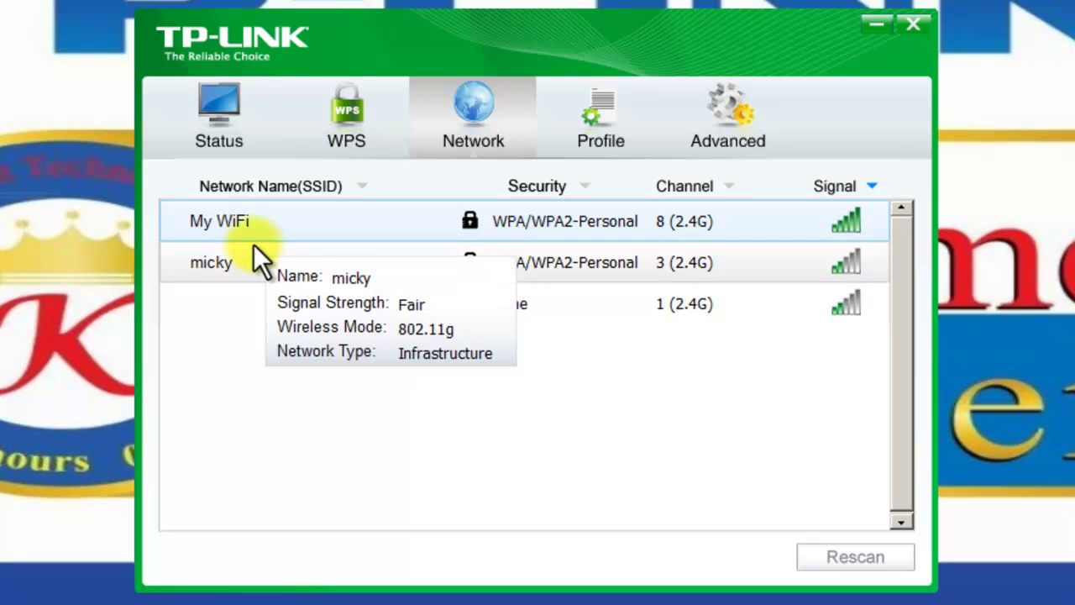
Step: Join My WiFi by entering its security key with characters shown, then view the Status page
left_click(452, 220)
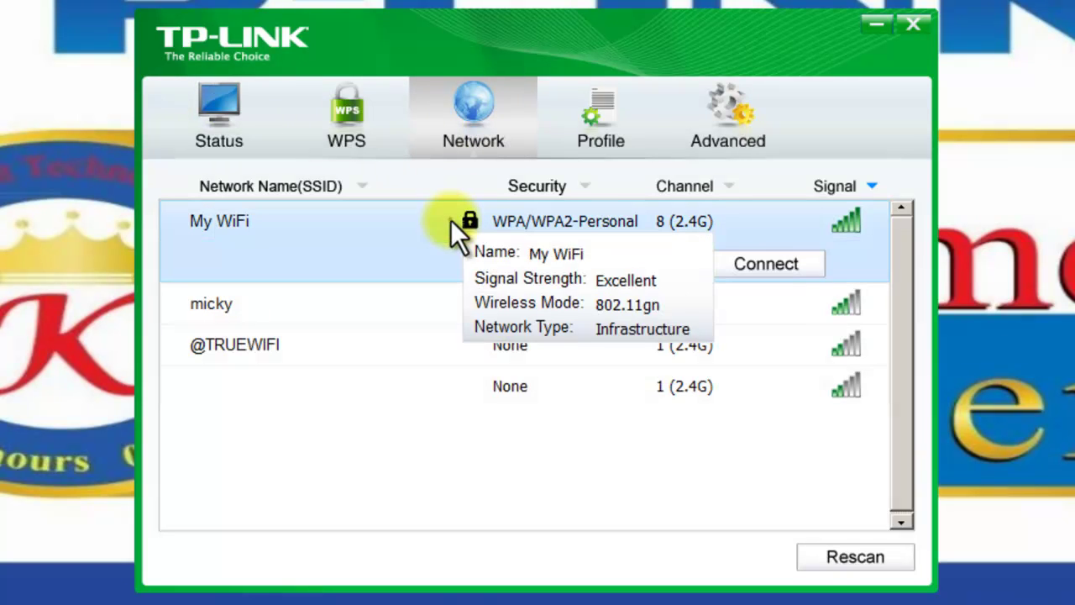
left_click(786, 276)
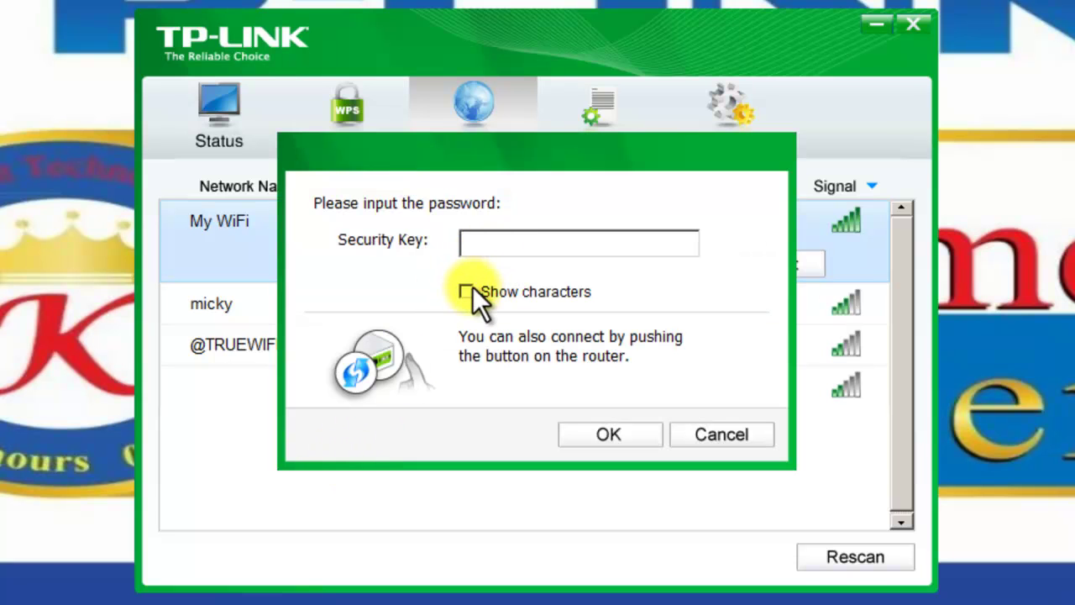
left_click(466, 291)
type("12345678")
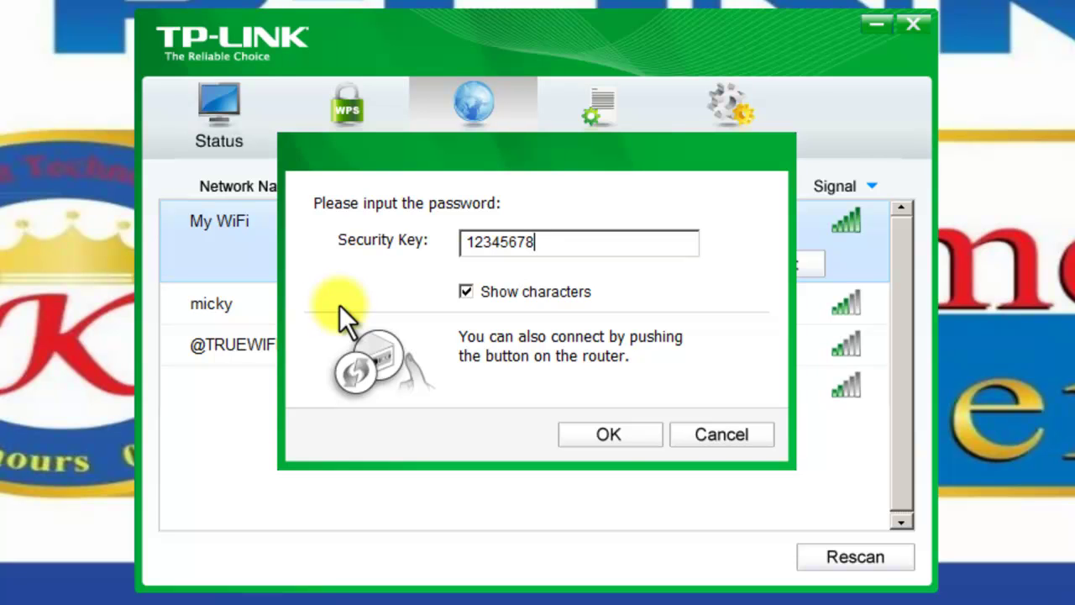
left_click(608, 439)
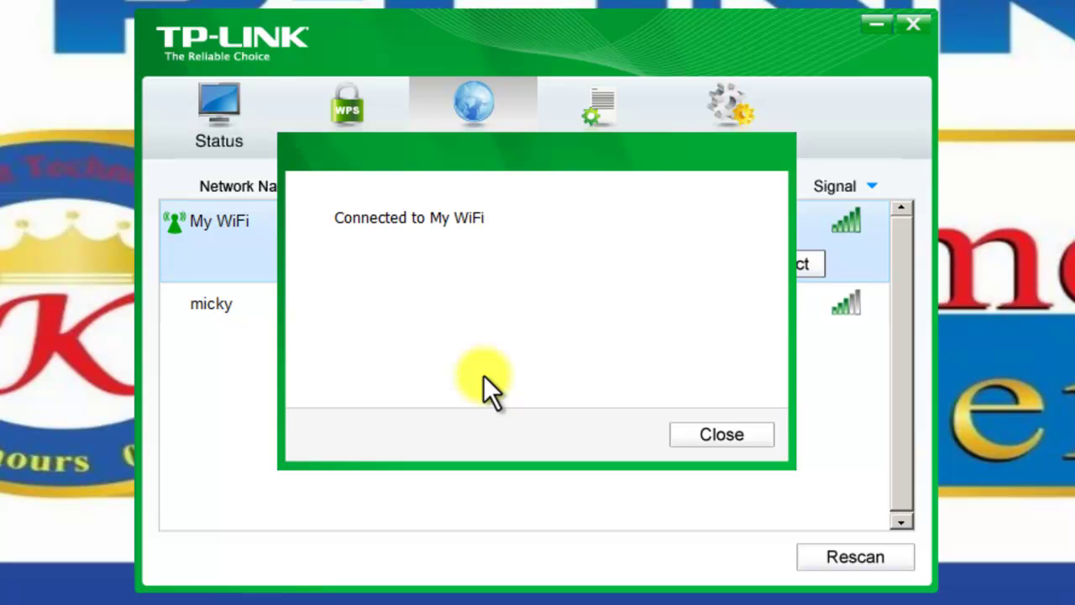
left_click(718, 435)
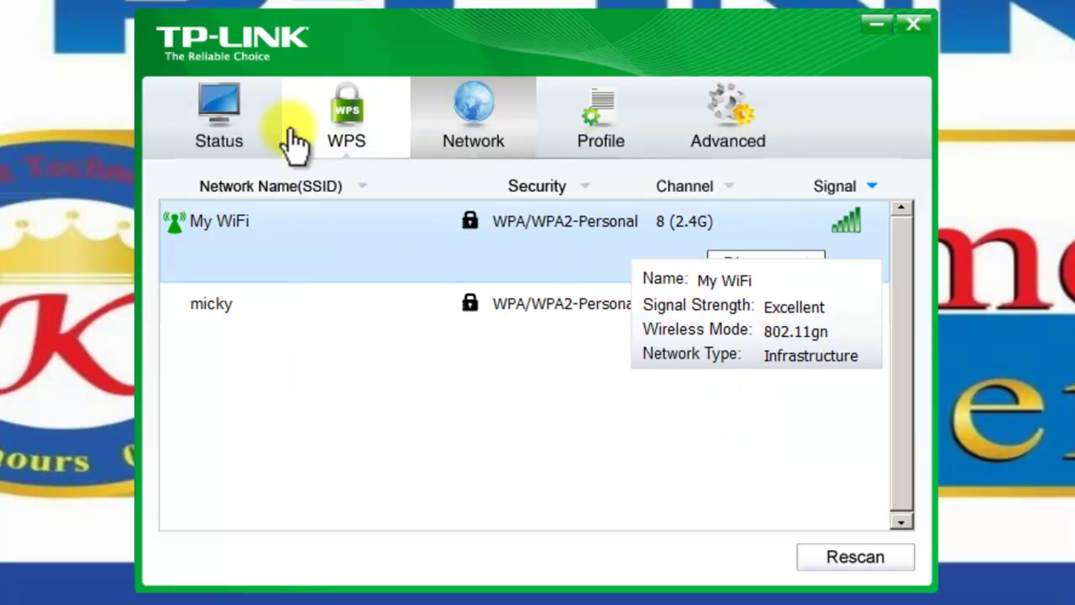
left_click(238, 114)
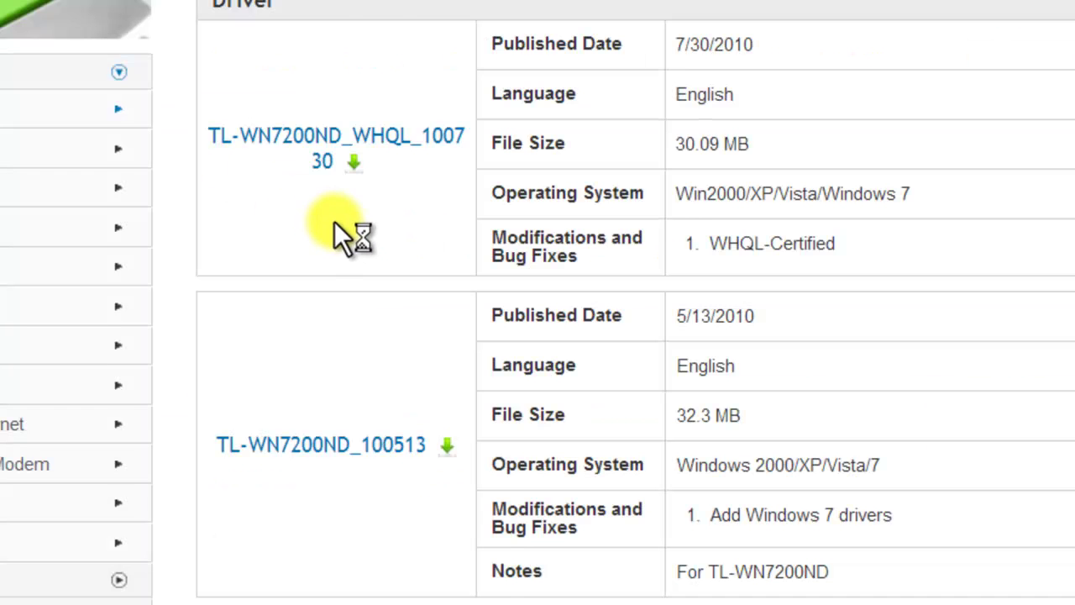
Step: Search the TP-LINK site for '725' and open the TL-WN725N product page
scroll(334, 221, "up", 6)
scroll(329, 226, "up", 2)
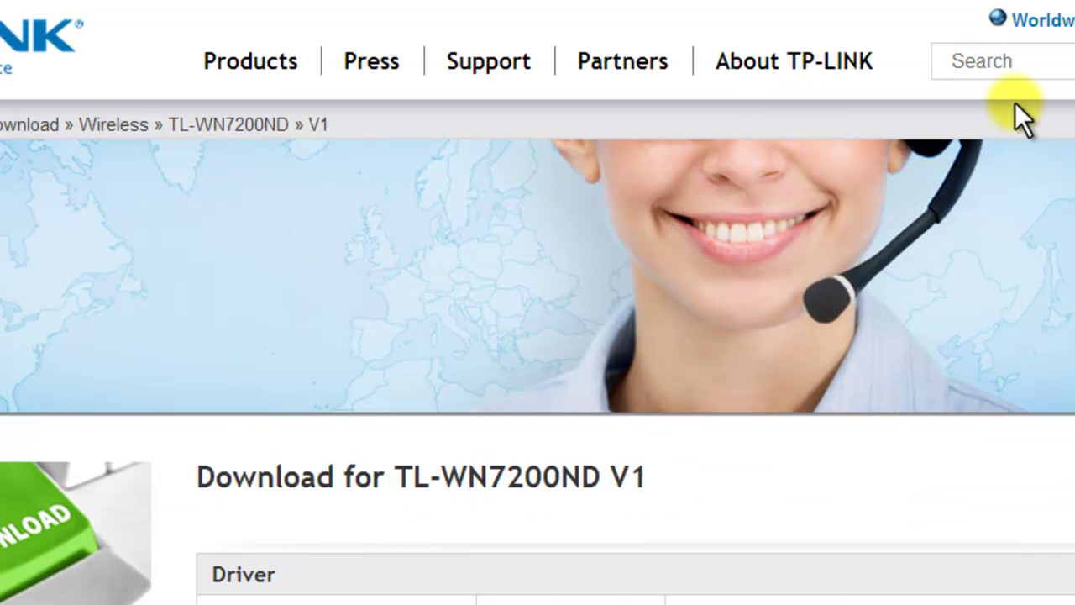
left_click(1014, 59)
type("725")
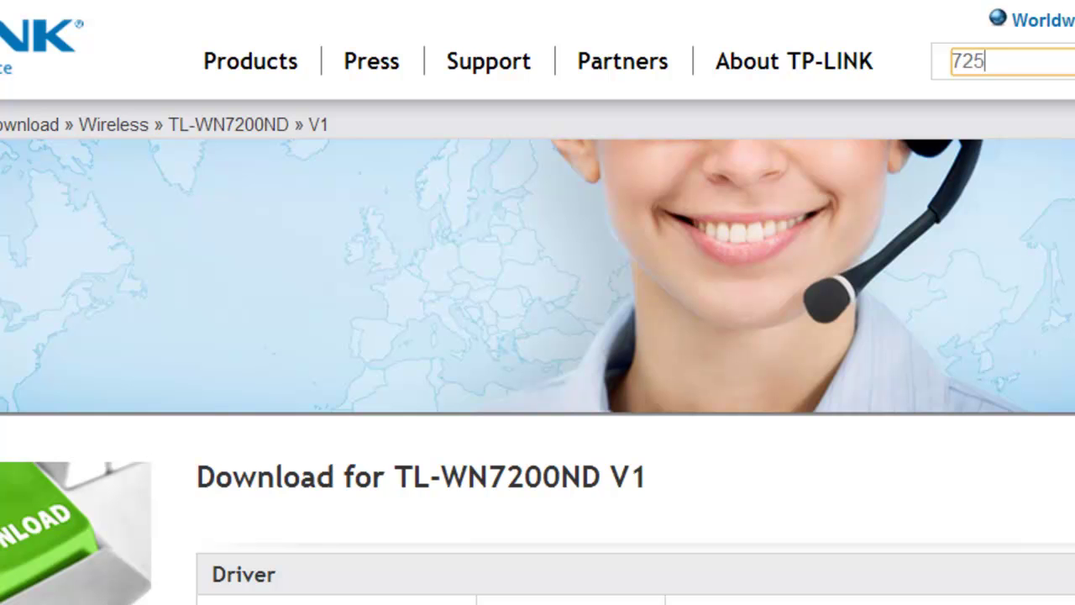
key("Return")
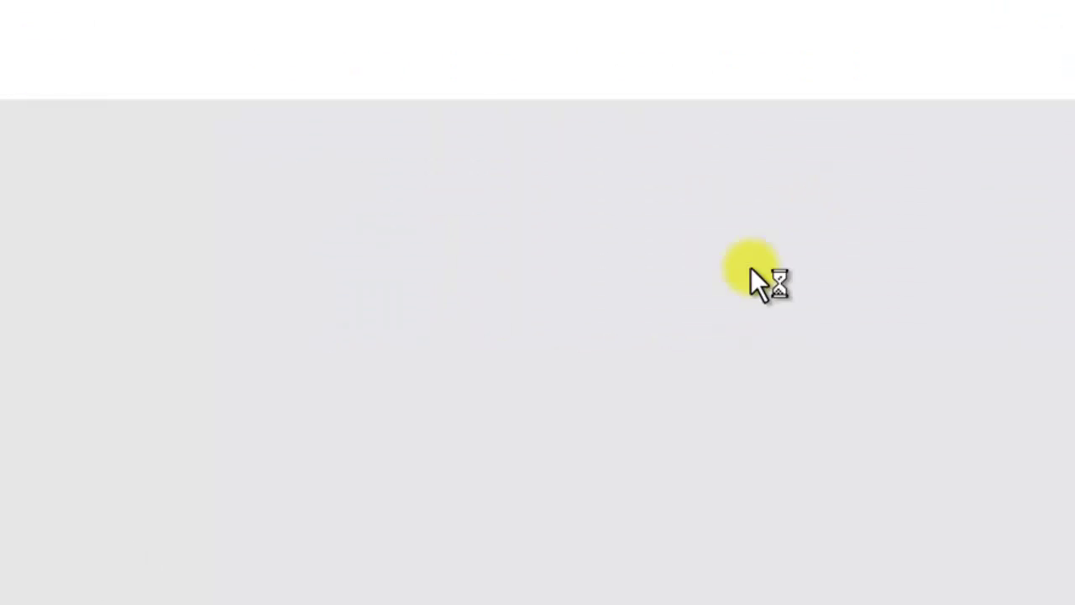
scroll(321, 490, "down", 4)
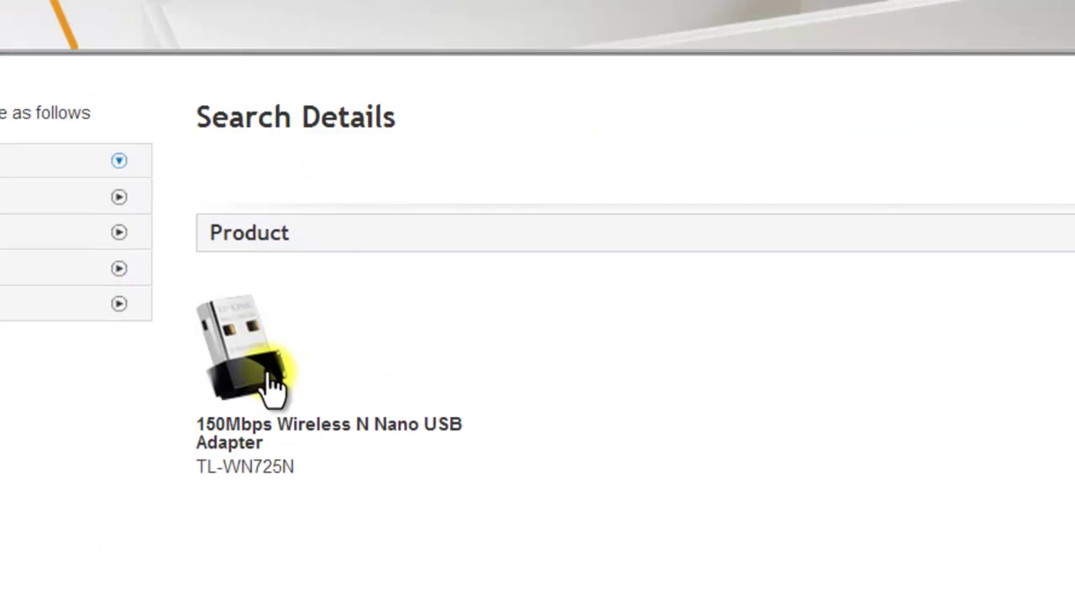
left_click(225, 374)
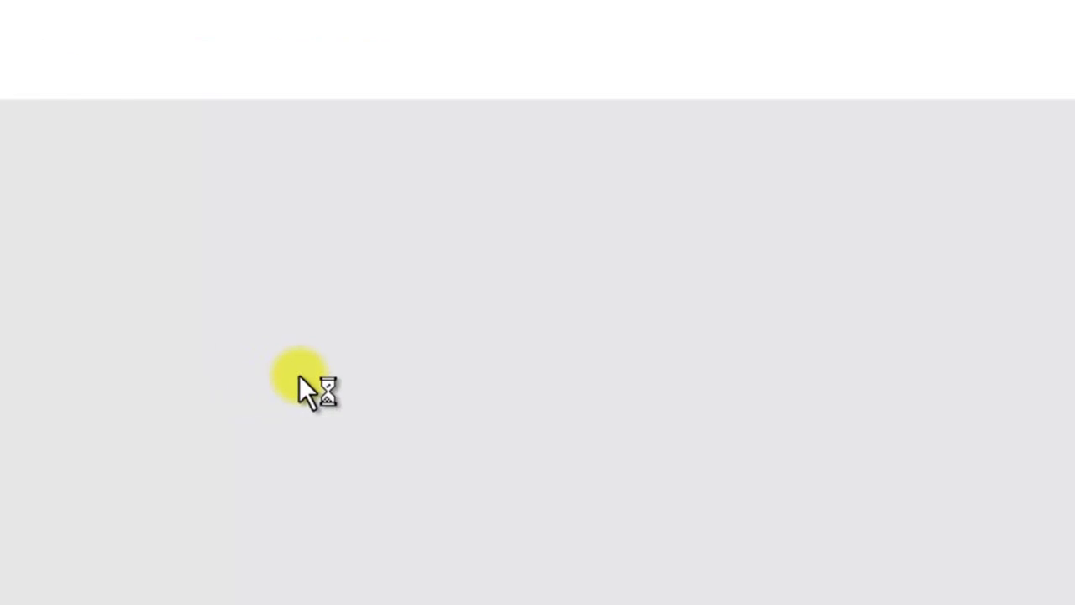
Step: Show the adapter's angled photo and scroll down to the Download section
scroll(294, 395, "down", 4)
scroll(292, 407, "up", 3)
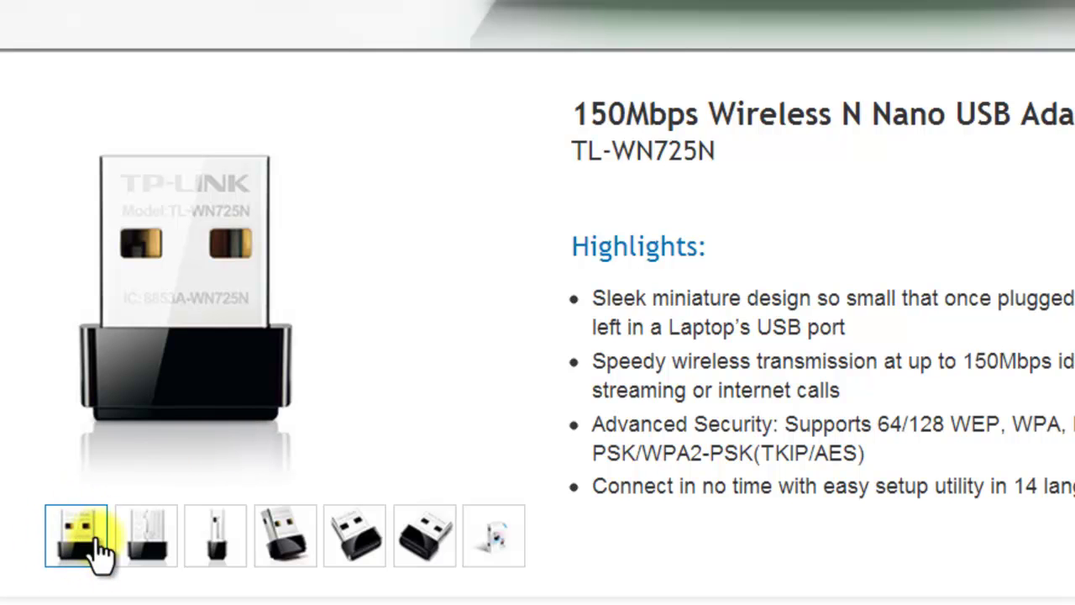
left_click(423, 538)
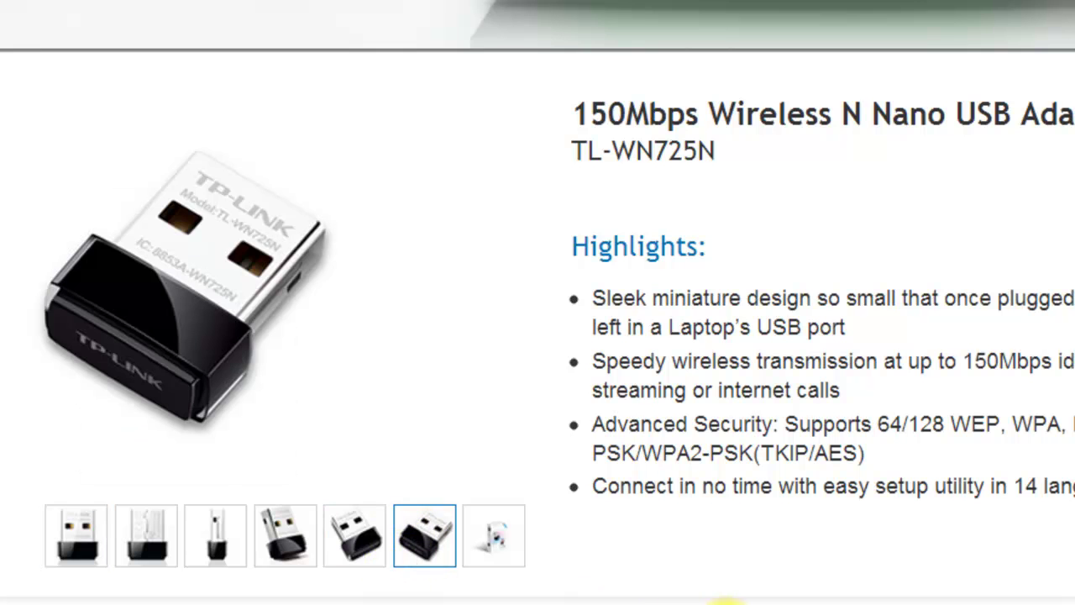
scroll(298, 525, "down", 5)
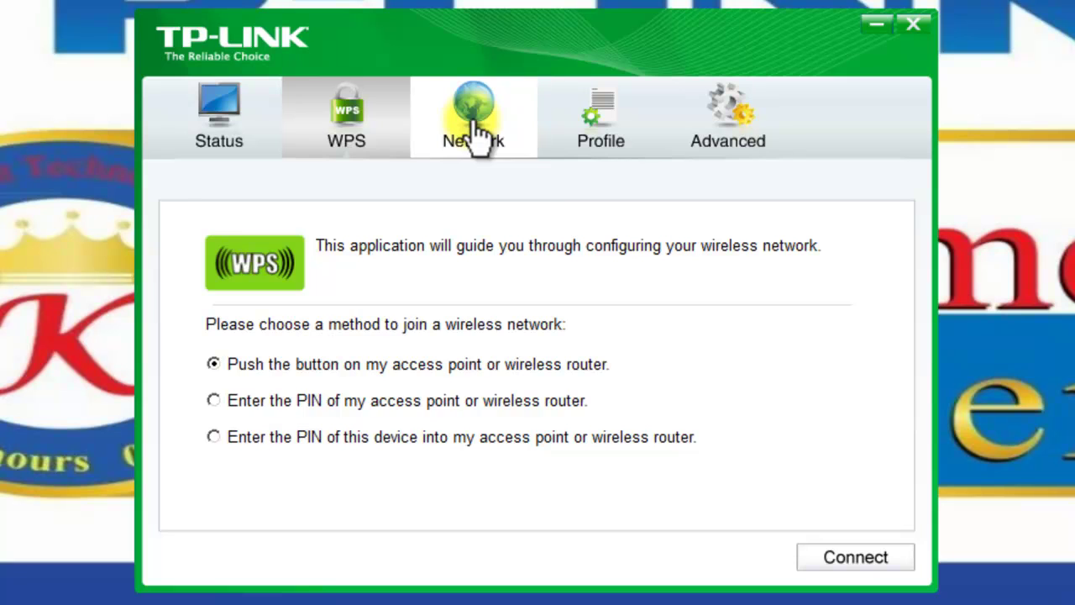
Step: Select the saved My WiFi profile, resize its columns to reveal the security details, and open Advanced
left_click(481, 134)
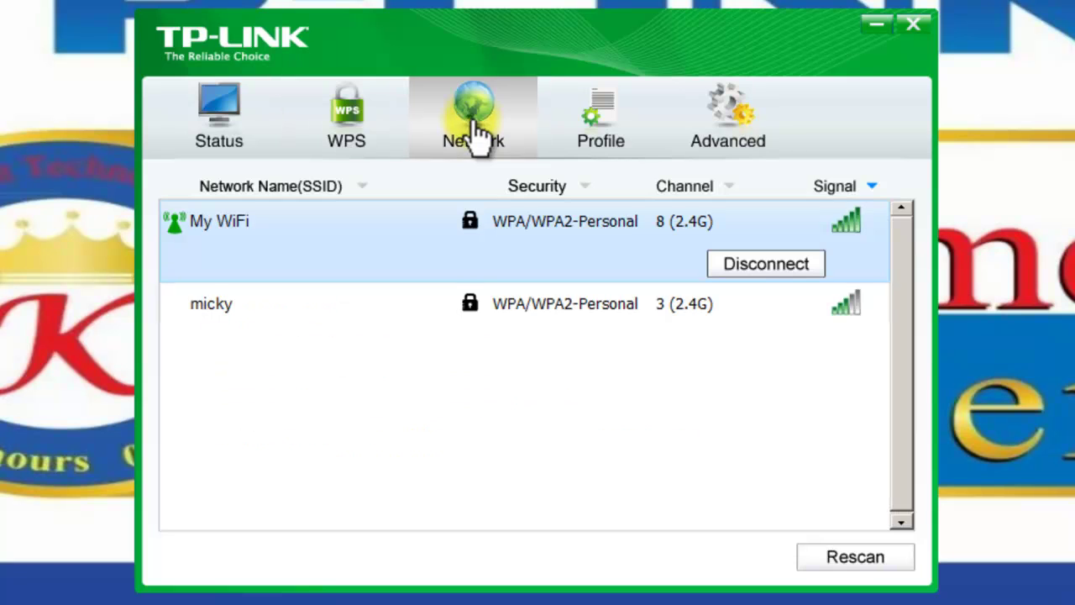
left_click(593, 127)
left_click(414, 239)
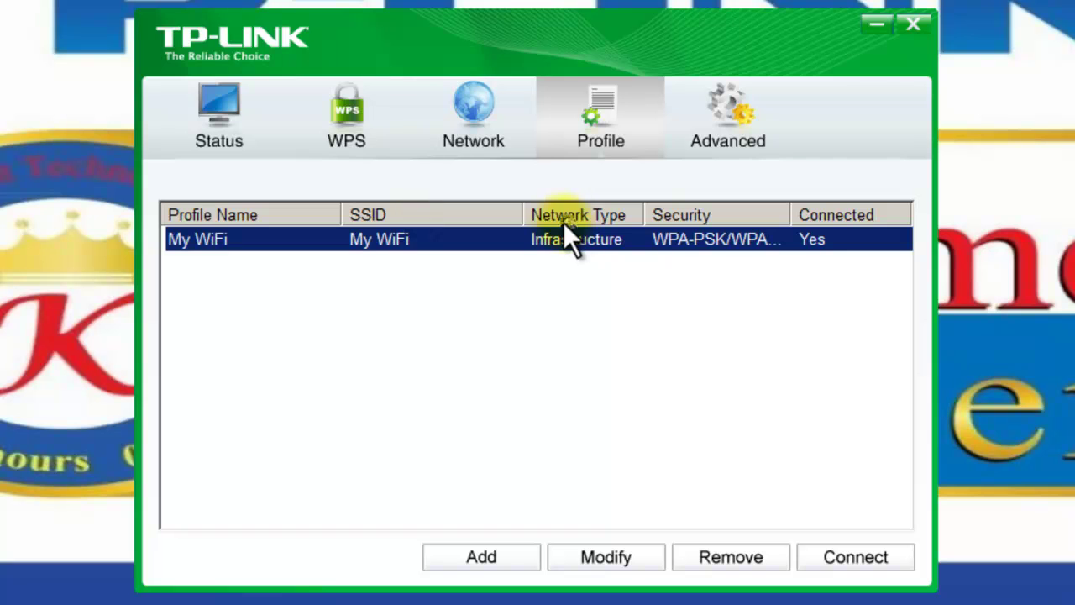
left_click_drag(517, 214, 470, 215)
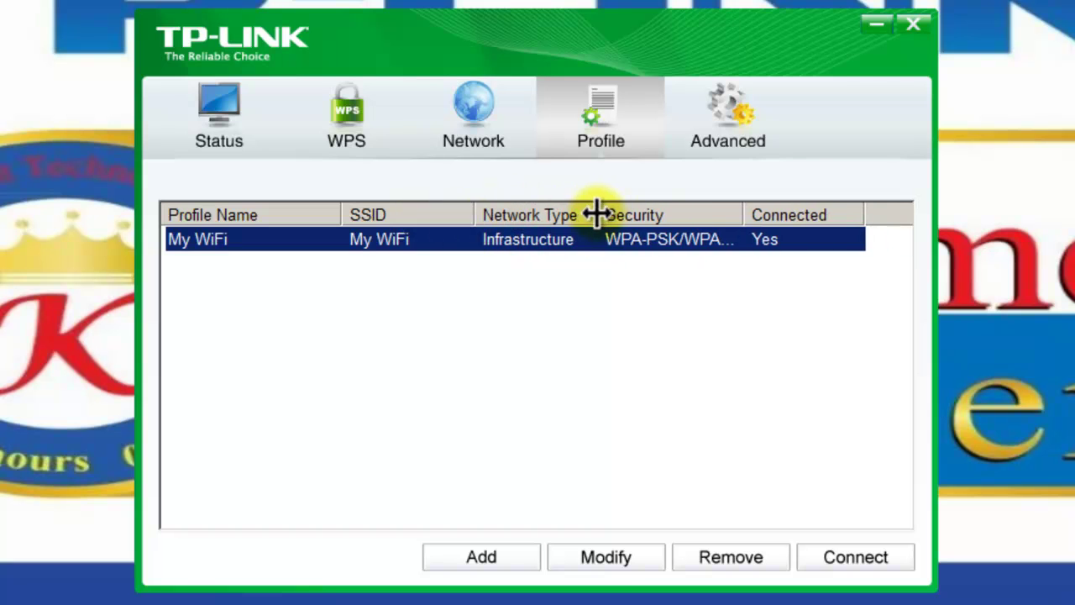
left_click_drag(593, 211, 618, 214)
left_click_drag(766, 216, 808, 216)
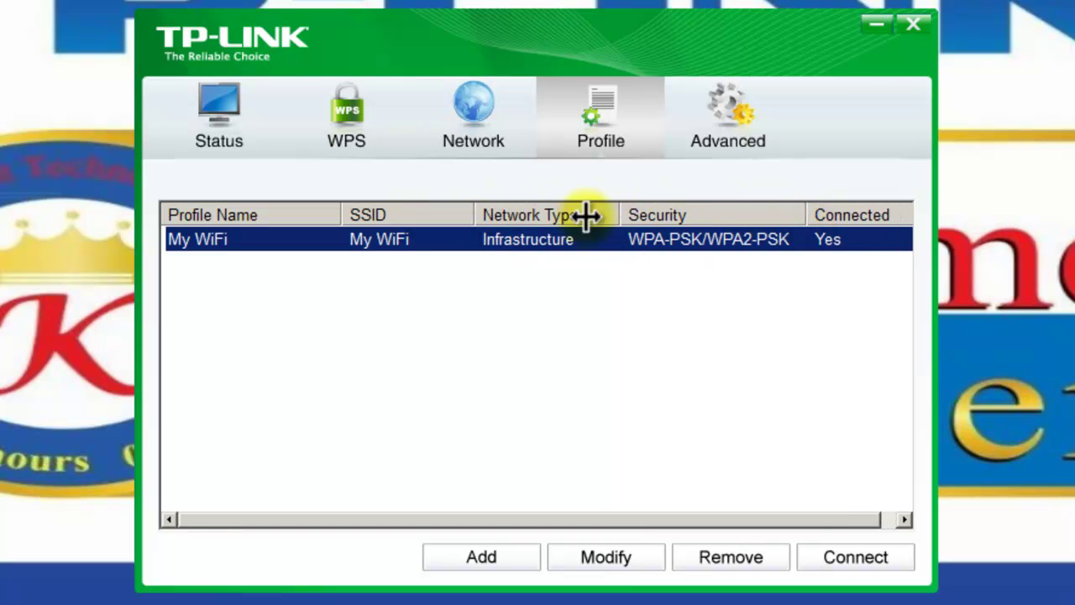
left_click_drag(348, 214, 313, 215)
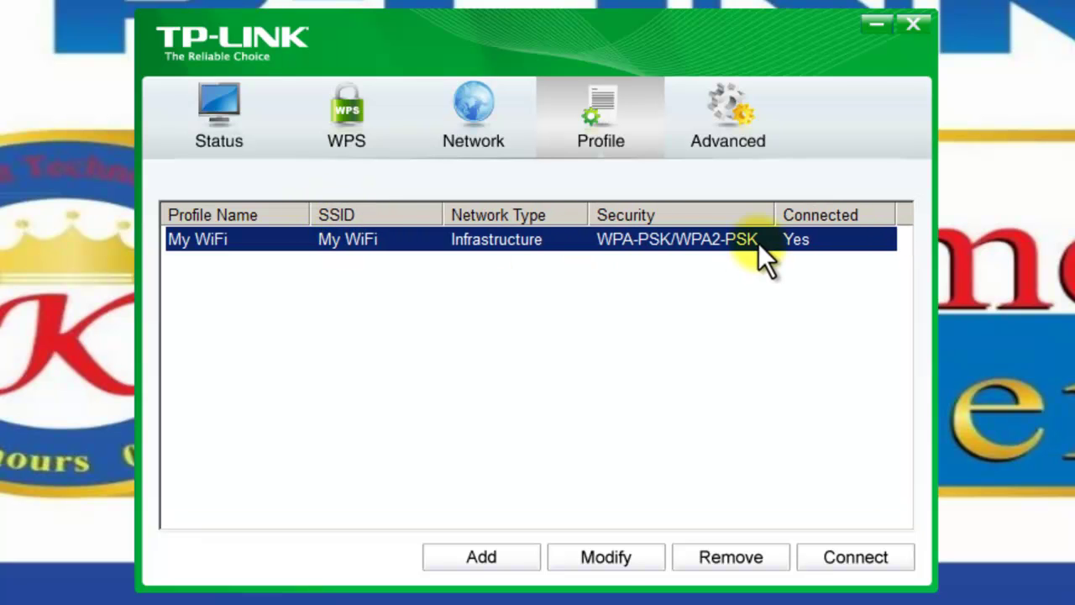
left_click(727, 143)
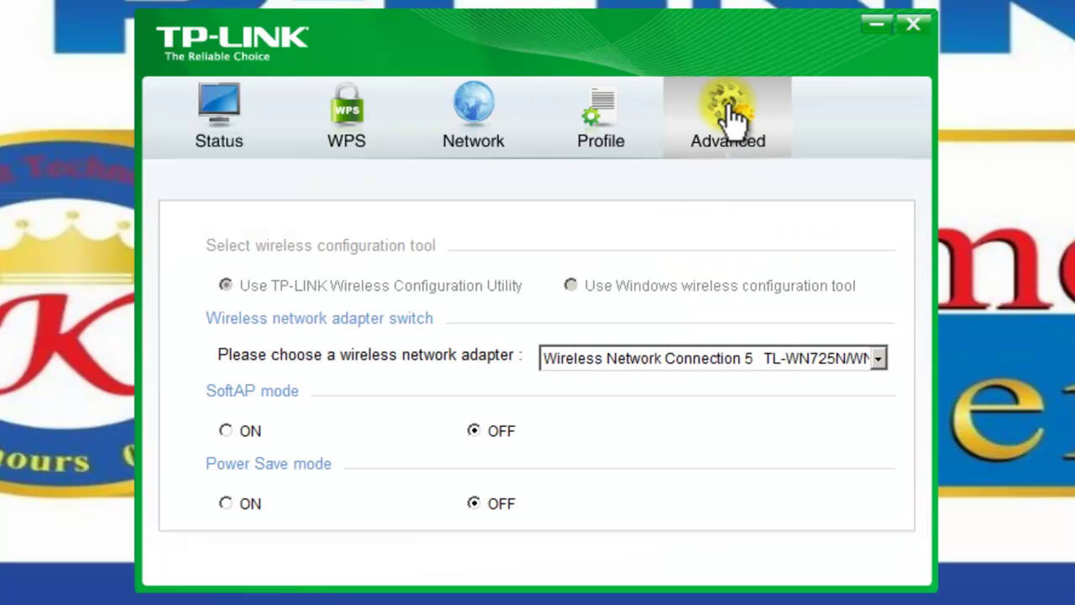
Step: Keep TL-WN725N as the adapter, then turn SoftAP mode on and confirm
left_click(755, 358)
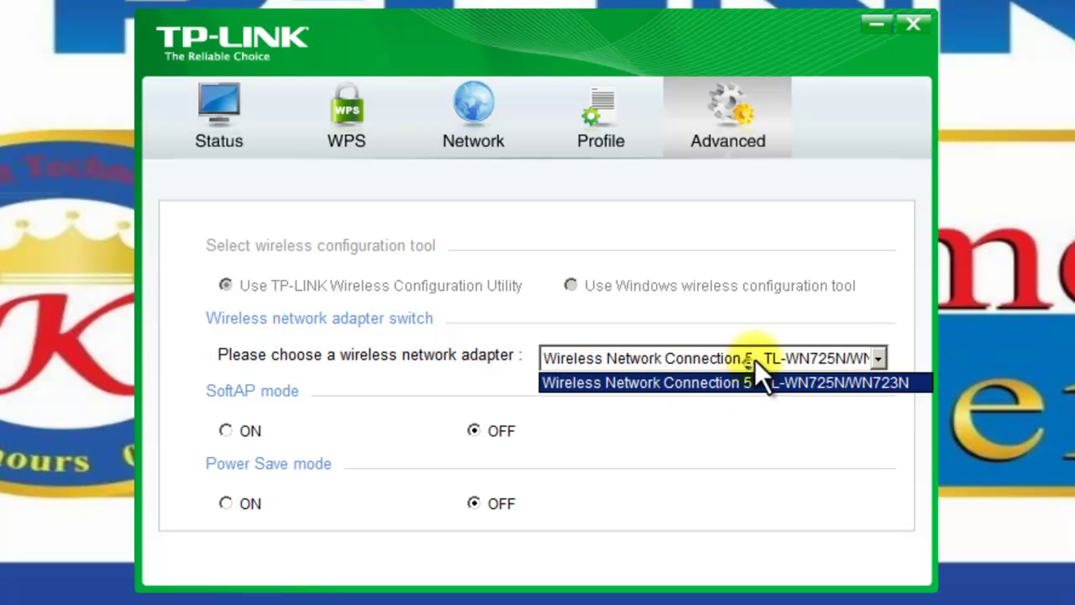
left_click(956, 325)
left_click(839, 347)
left_click(984, 340)
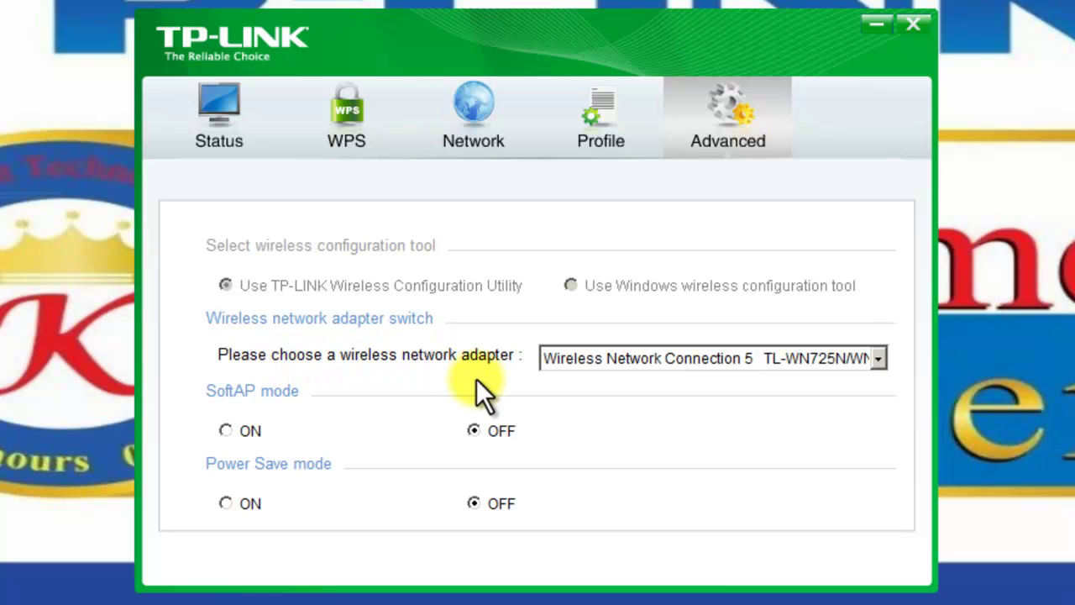
left_click(225, 430)
left_click(541, 385)
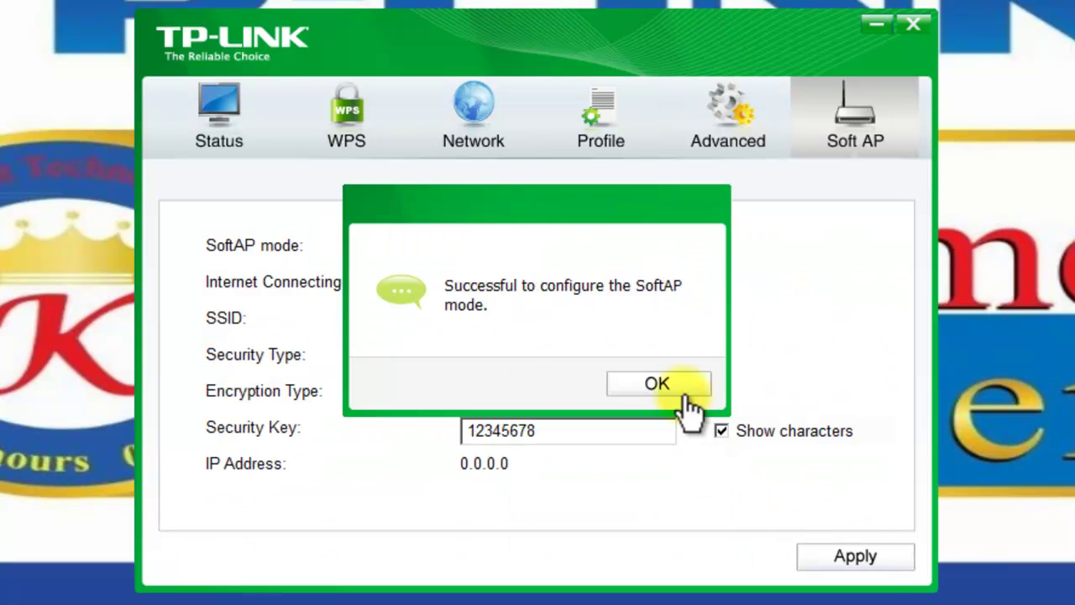
Step: Check the Soft AP settings: SSID SoftAP, WPA2-PSK security and AES encryption
left_click(661, 384)
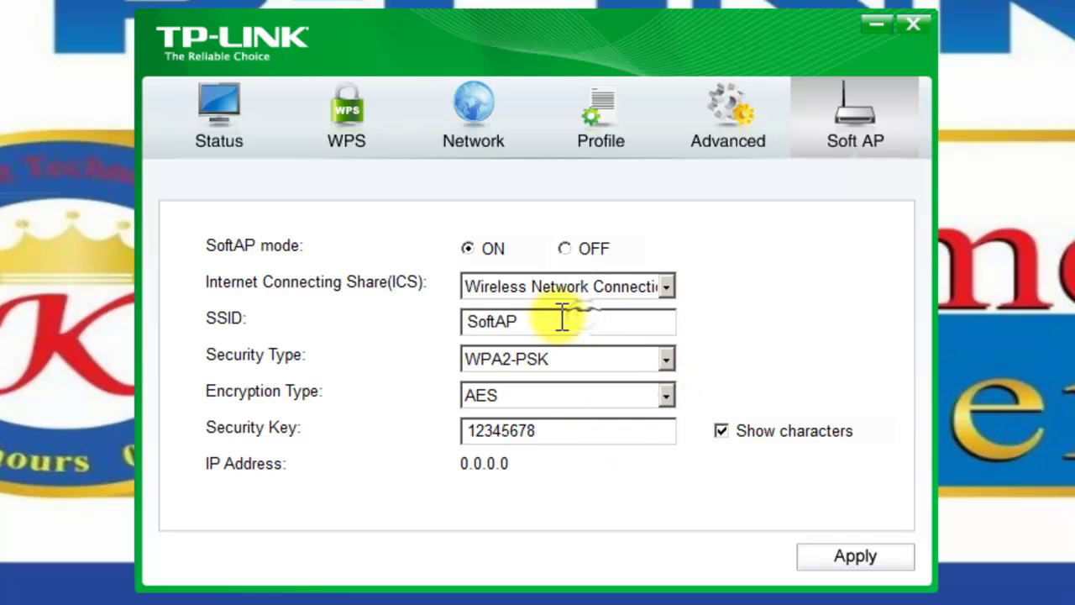
left_click_drag(561, 321, 426, 317)
left_click(588, 324)
left_click(600, 361)
left_click(606, 359)
left_click(591, 396)
left_click(593, 412)
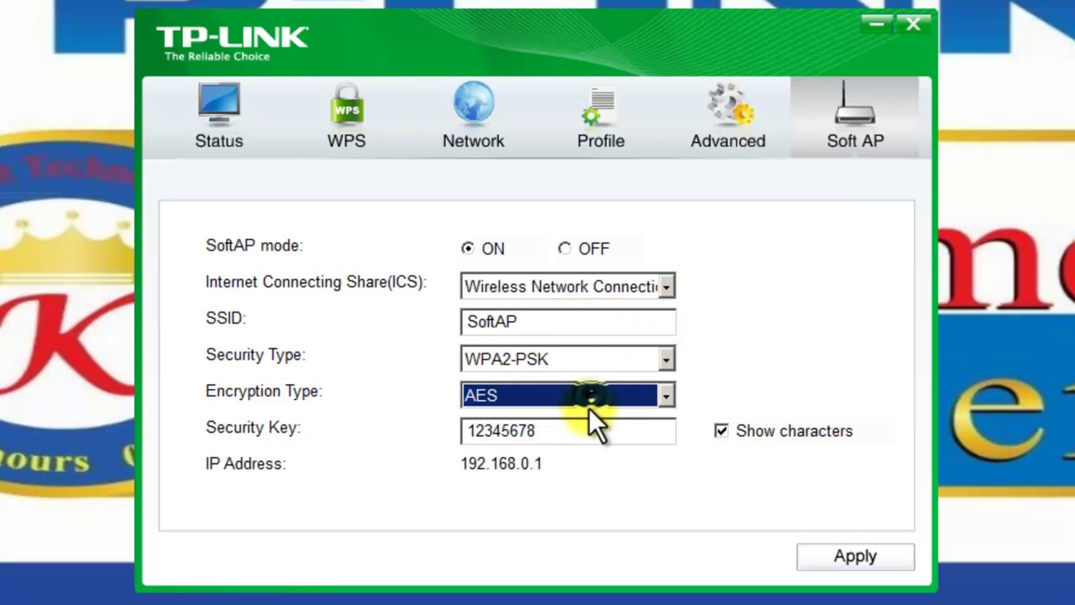
Step: Apply the SoftAP hotspot settings and review the adapter's connection status
left_click(853, 561)
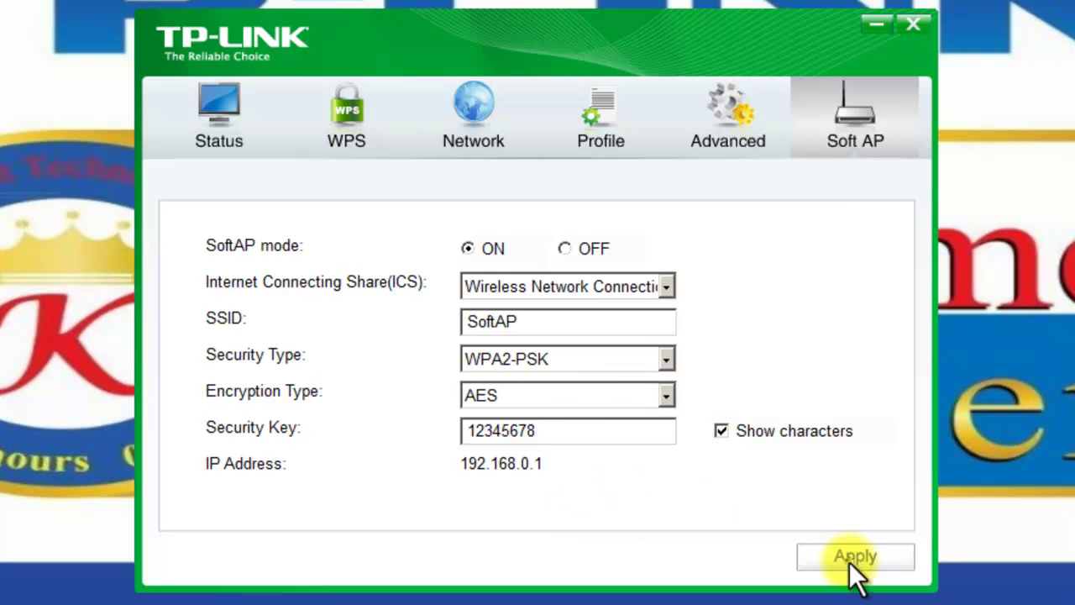
left_click(668, 374)
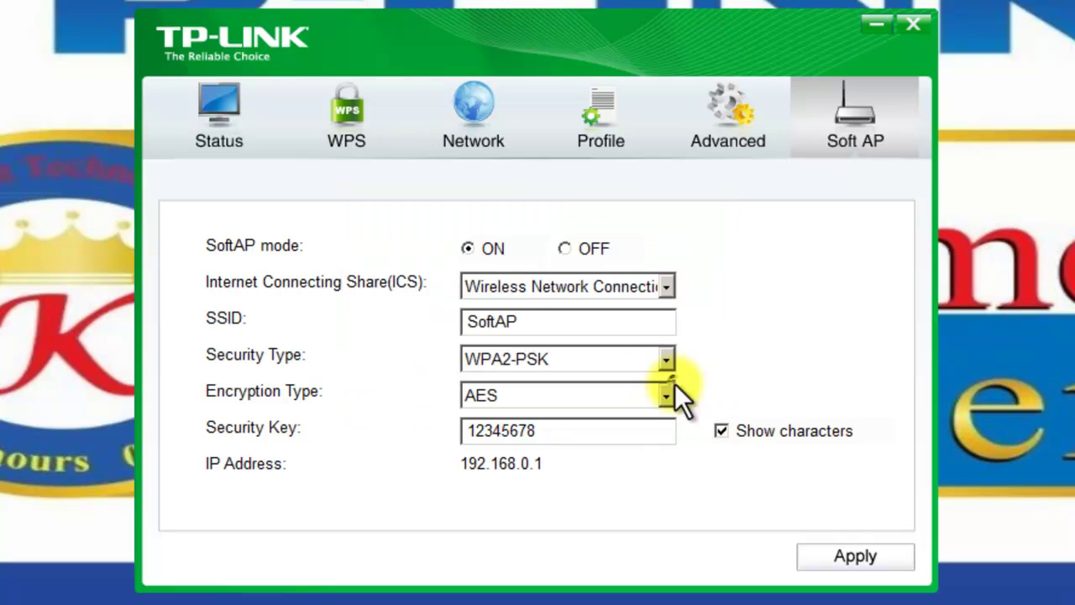
left_click(238, 141)
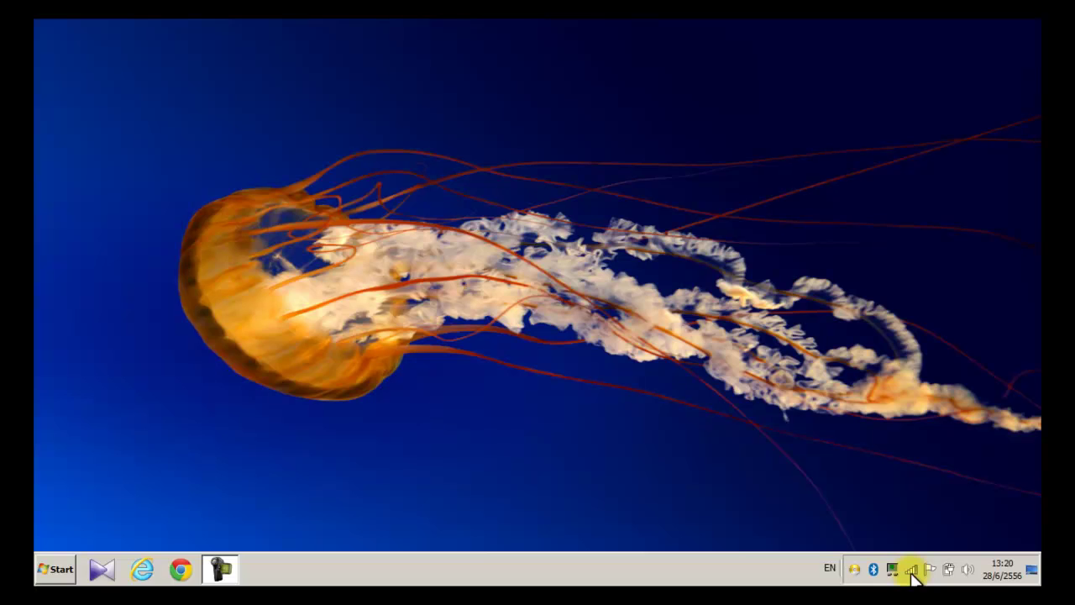
left_click(912, 571)
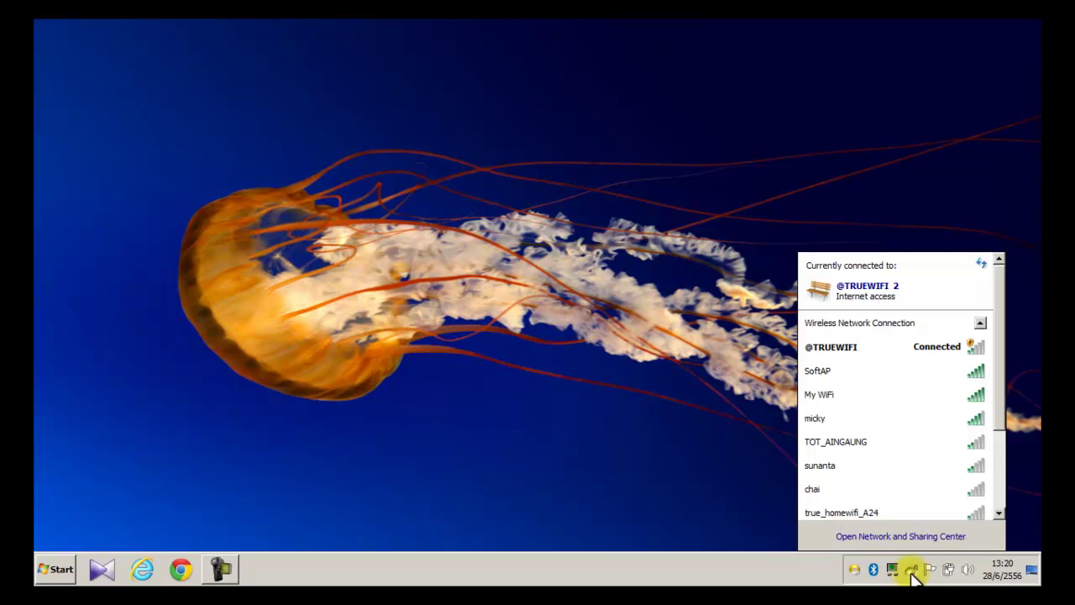
Step: Connect to the SoftAP network and bring up its connection Status window
left_click(966, 382)
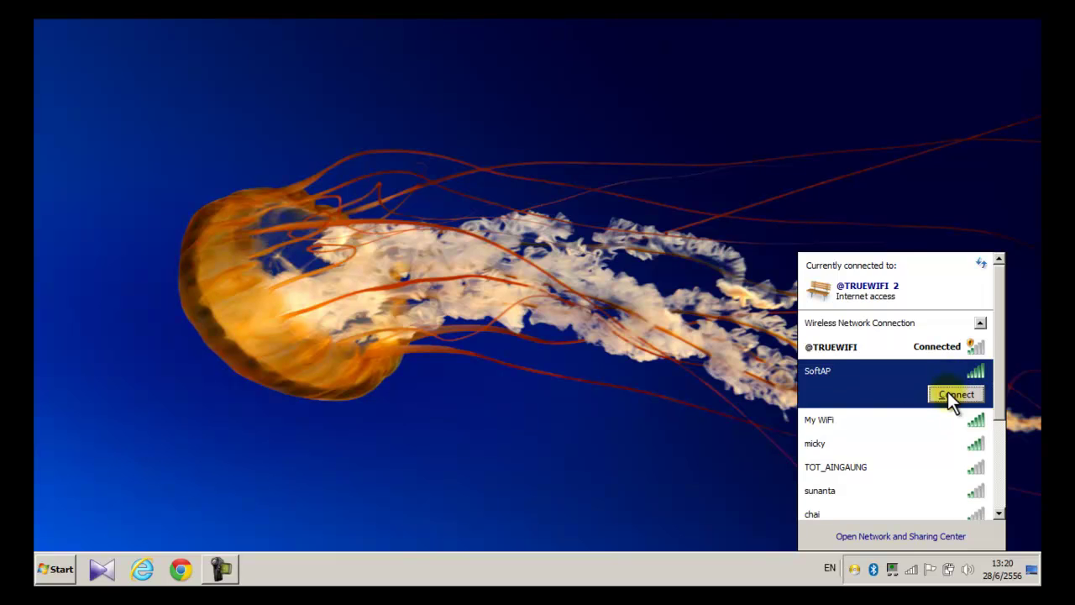
left_click(947, 392)
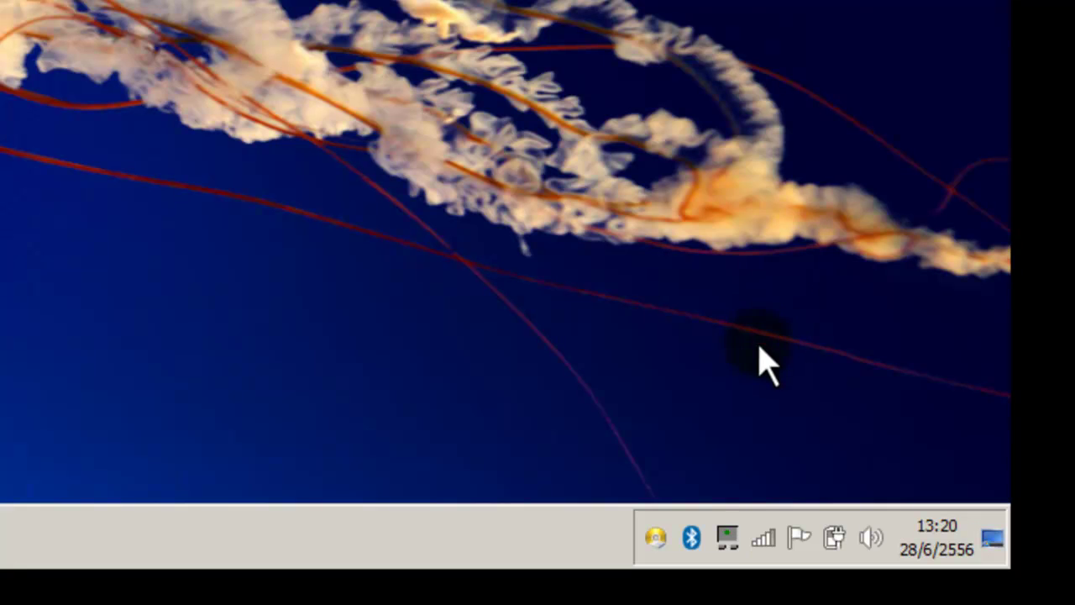
left_click(763, 538)
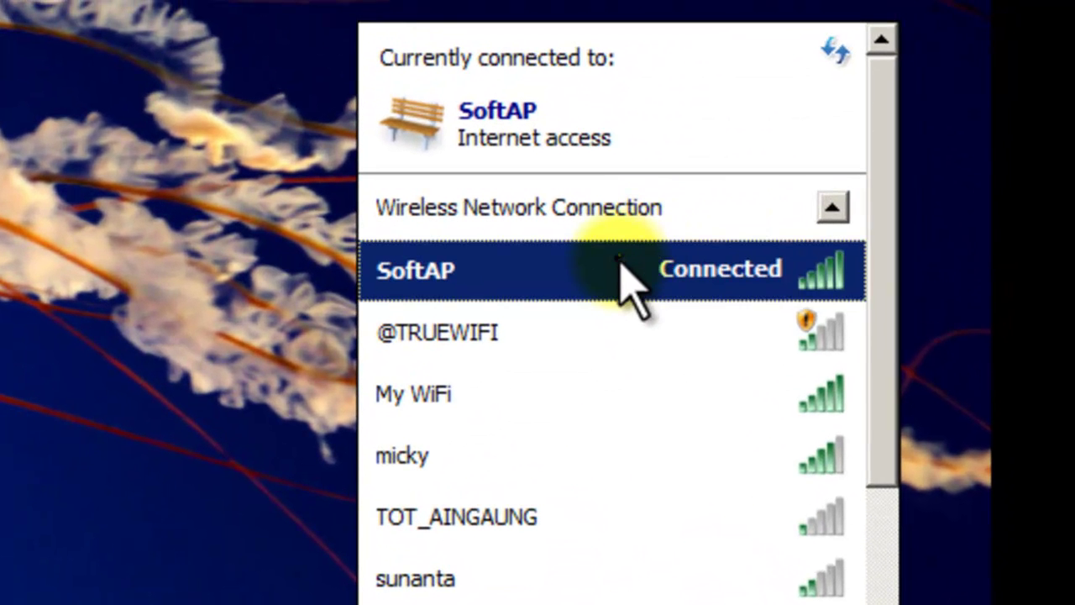
right_click(738, 110)
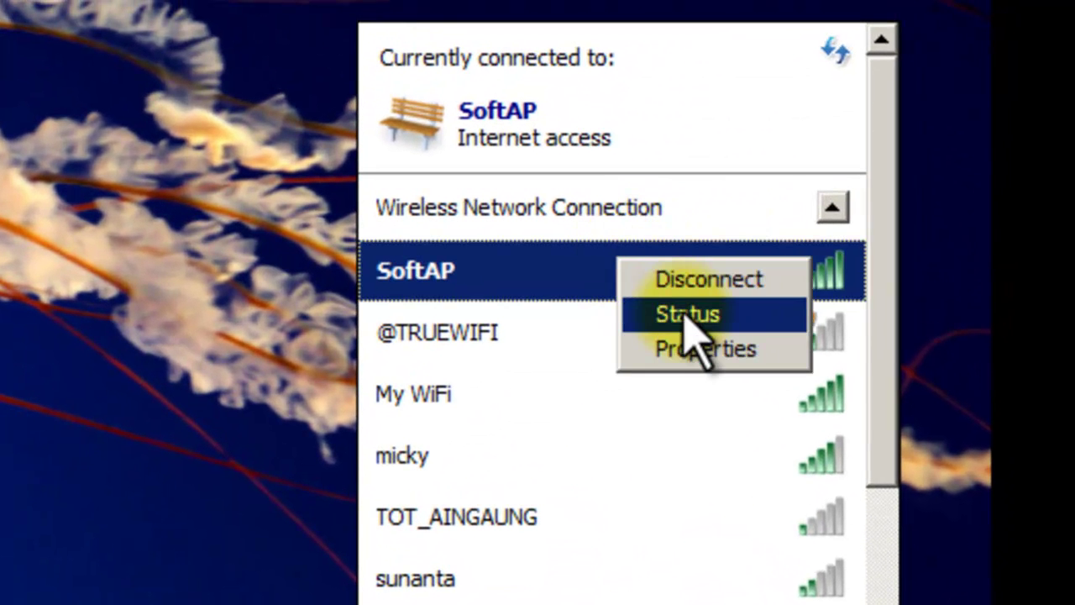
left_click(686, 315)
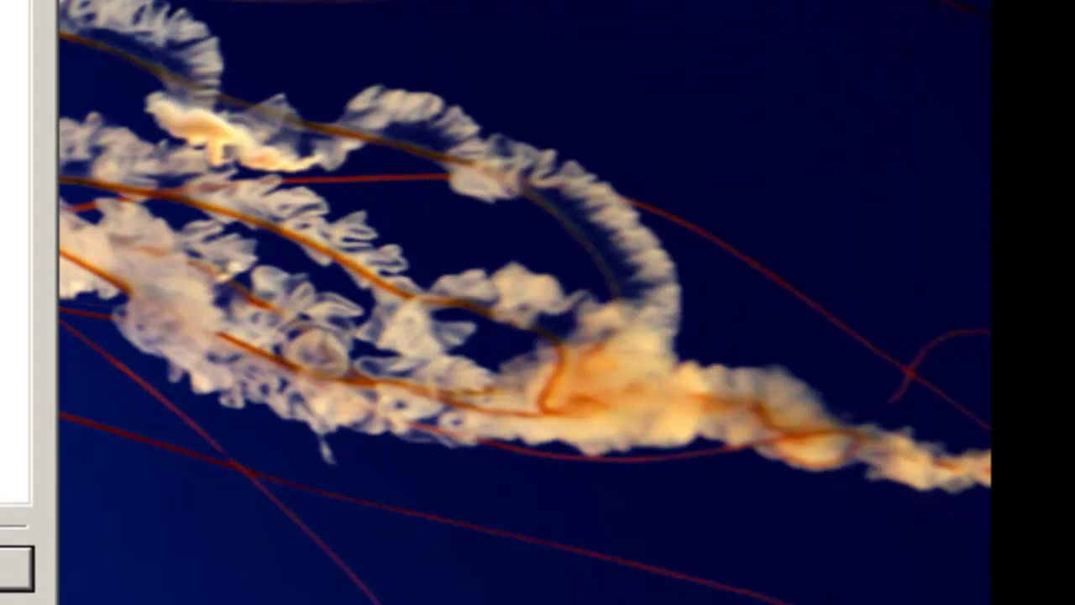
left_click(3, 581)
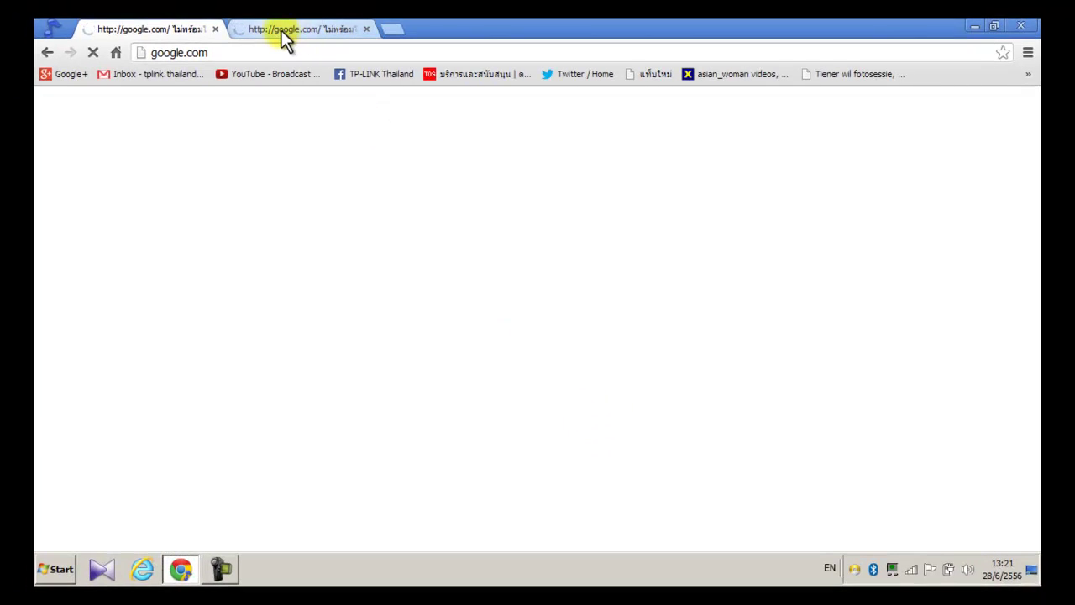
Step: Switch between the two Google tabs and check the list of available wireless networks
left_click(283, 30)
left_click(202, 27)
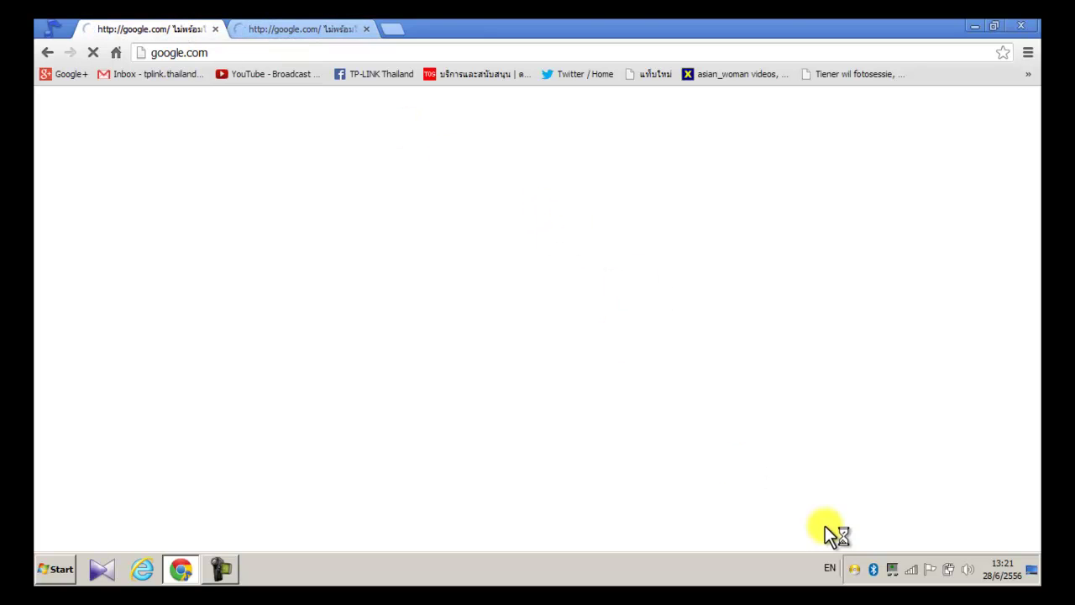
left_click(912, 570)
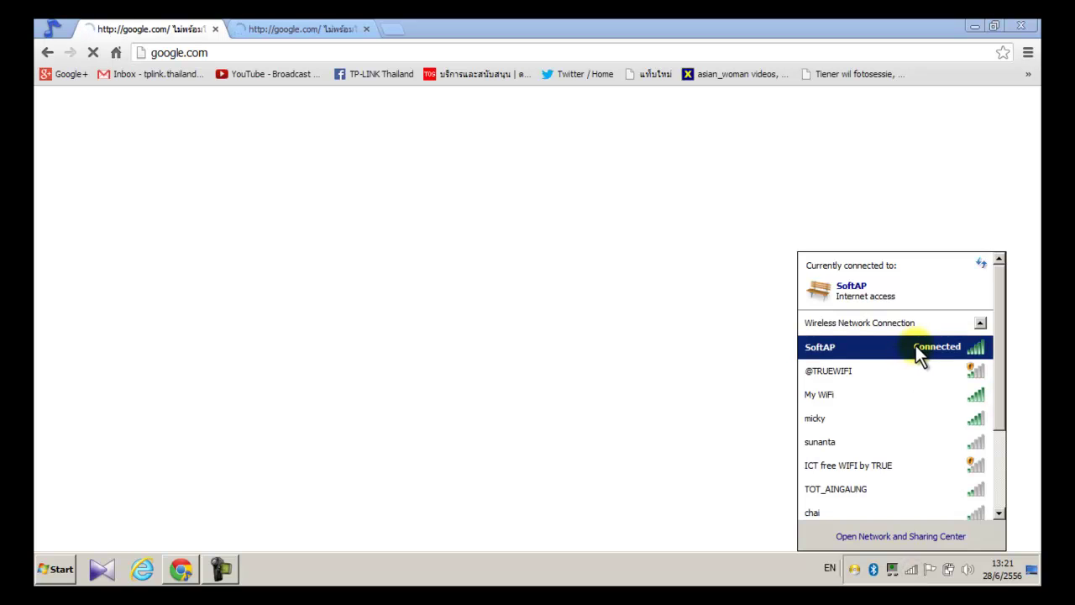
left_click(268, 29)
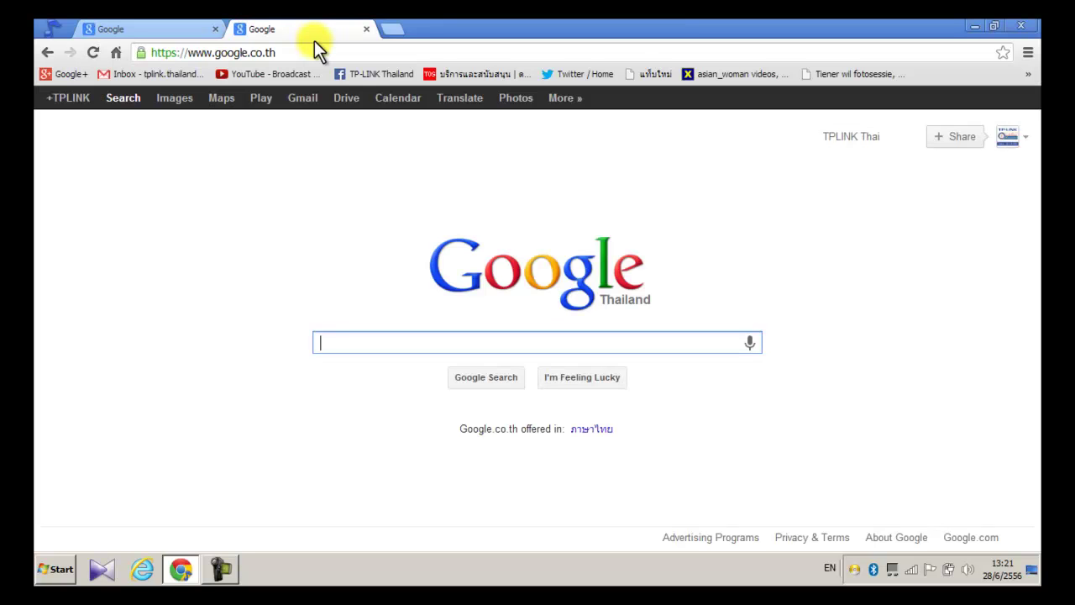
left_click(187, 26)
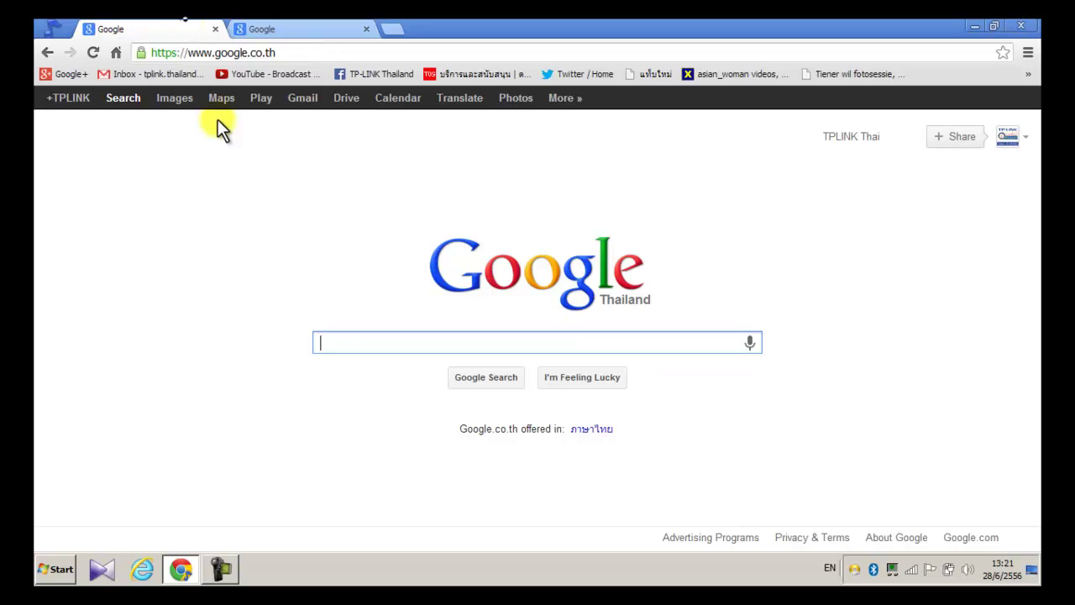
Step: Load speedtest.net in the first tab and close the extra Google tab
left_click(249, 51)
type("speed")
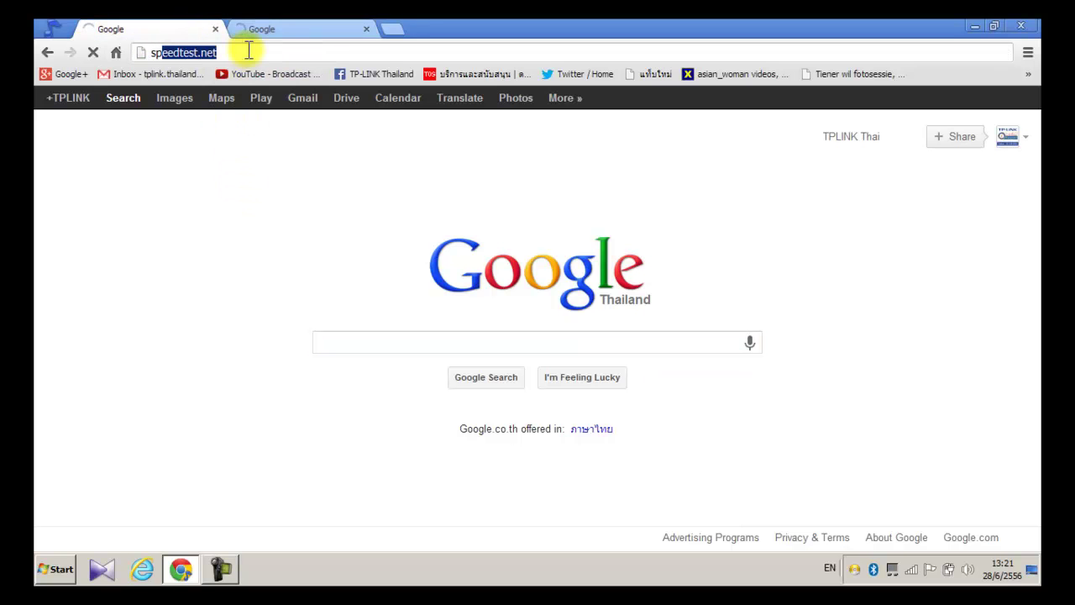
type("test")
key("Return")
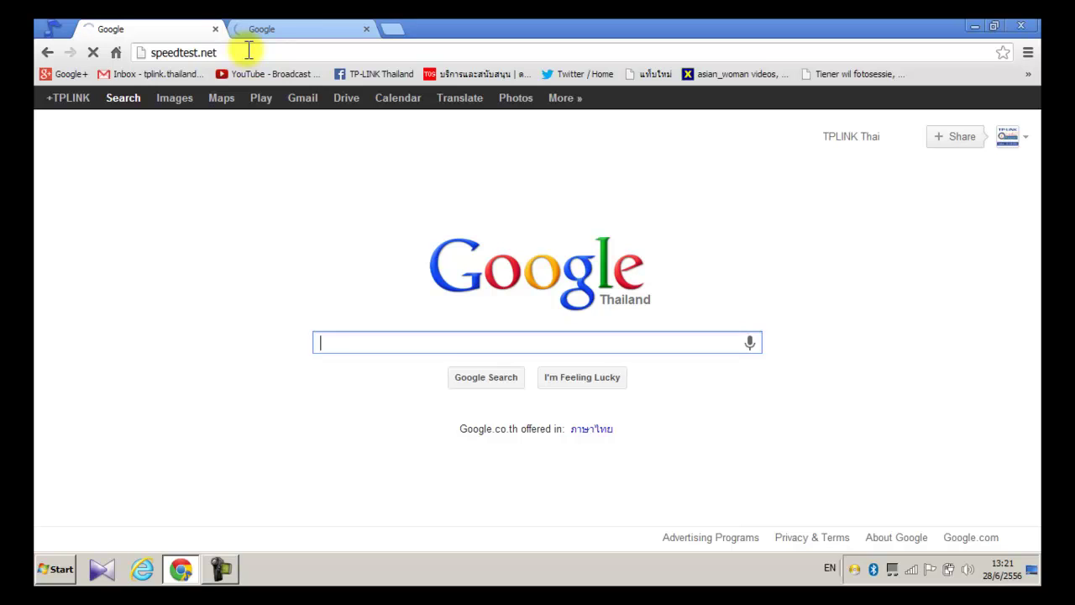
left_click(364, 30)
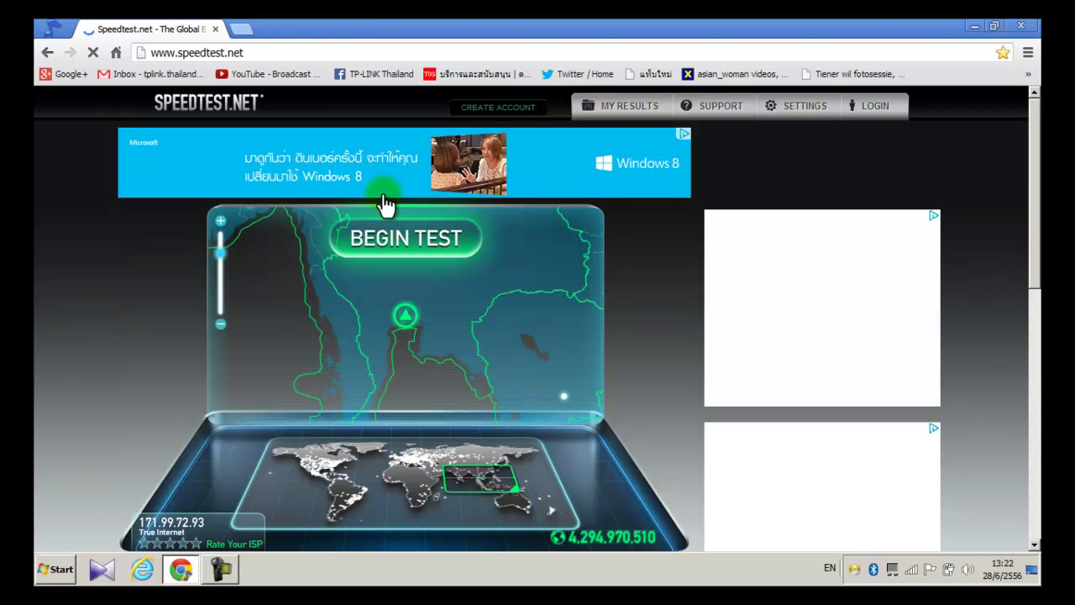
Step: Run the speed test on the Bangkok (STS Group) server, getting 597 ms ping and 1.21 Mbps download
left_click(407, 317)
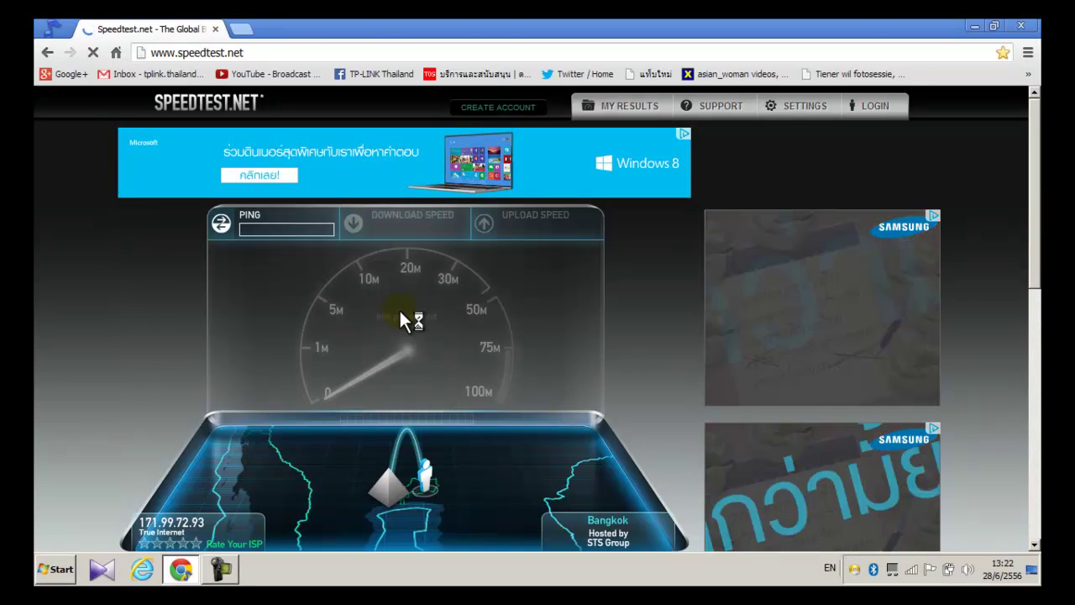
double_click(480, 28)
double_click(484, 30)
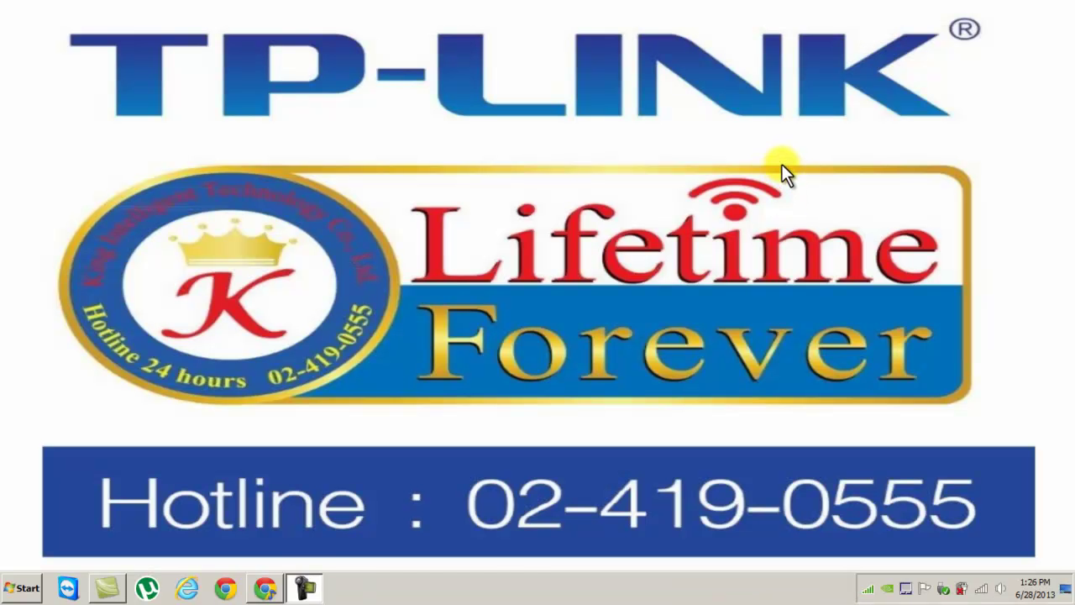
right_click(782, 164)
left_click(817, 207)
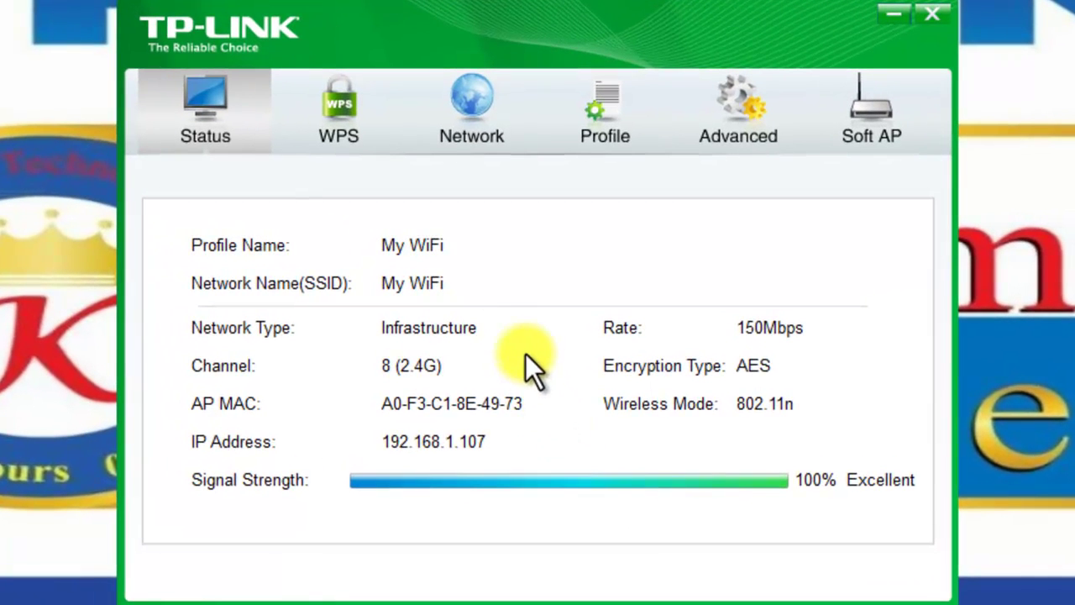
Step: On the WPS tab, select 'Enter the PIN of my access point or wireless router'
left_click(326, 144)
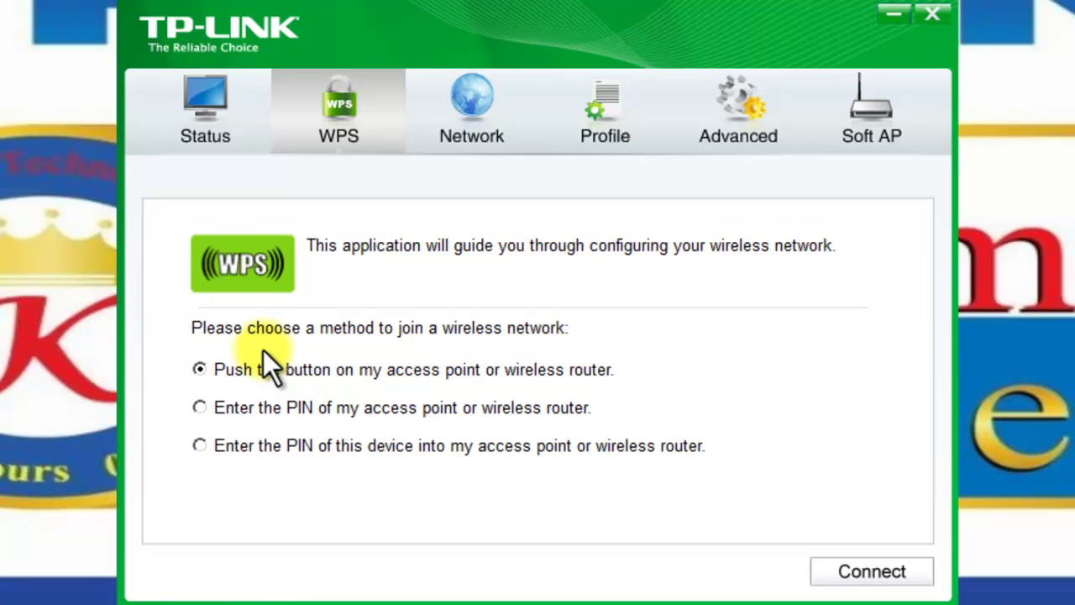
left_click(202, 409)
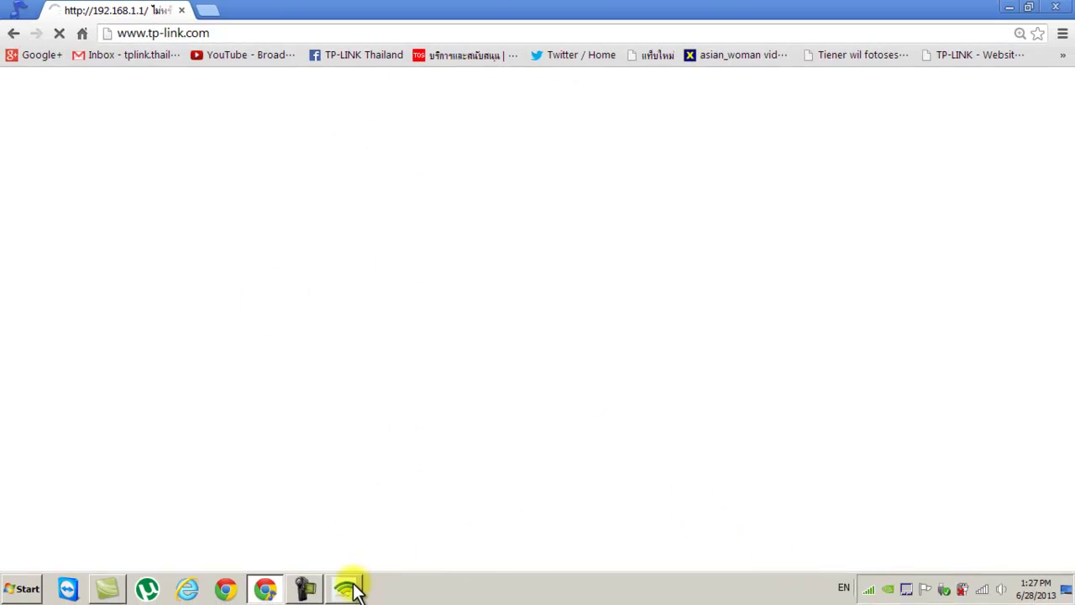
Step: Minimize the wireless utility and zoom the TD-W8951ND router image to show its back-panel WPS button
left_click(346, 587)
left_click(345, 590)
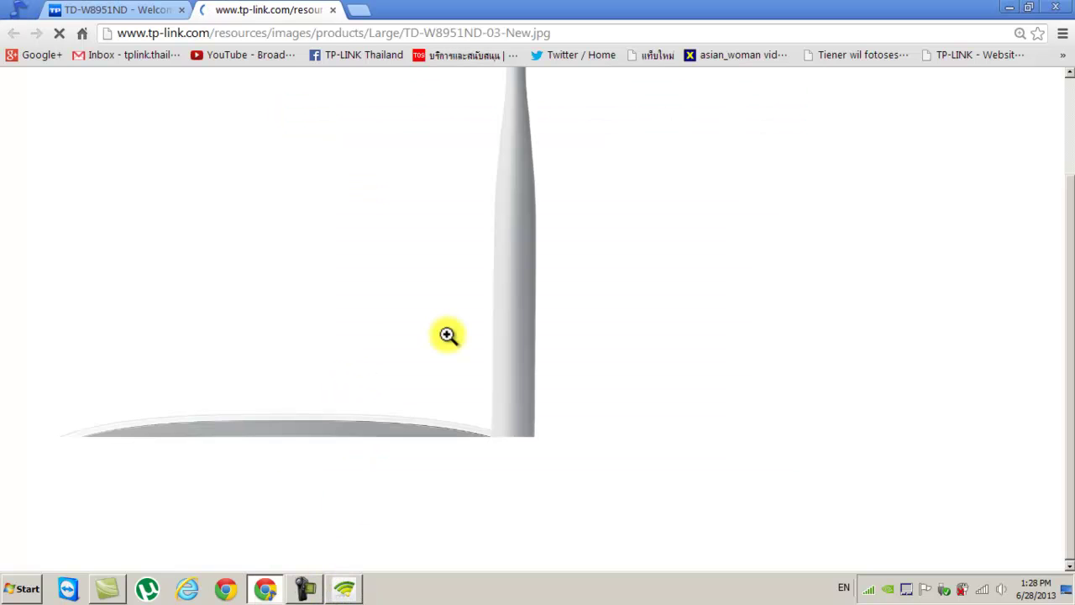
left_click(366, 401)
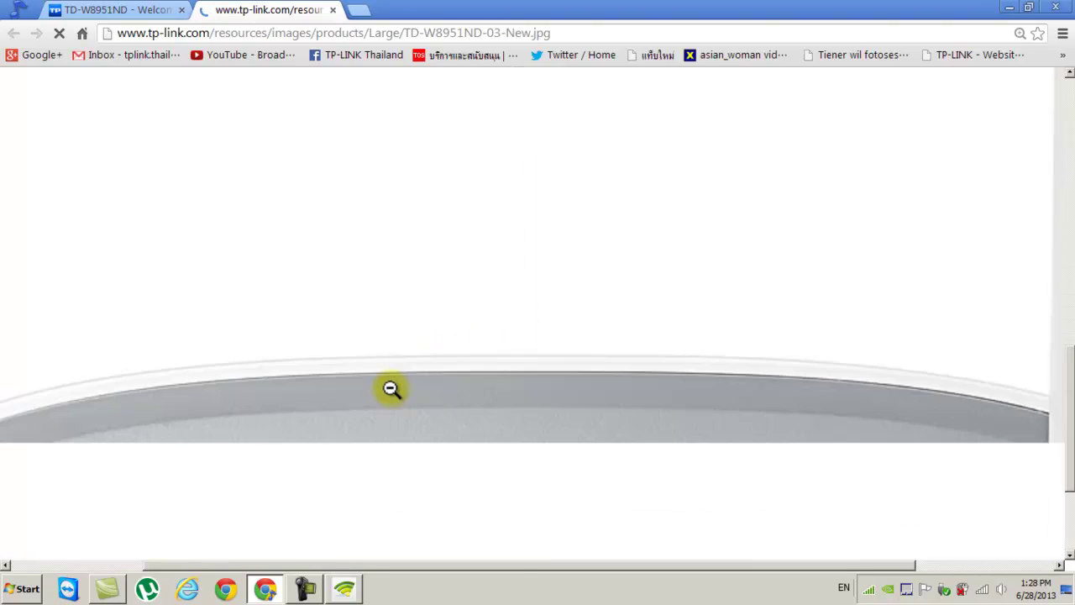
scroll(395, 386, "down", 2)
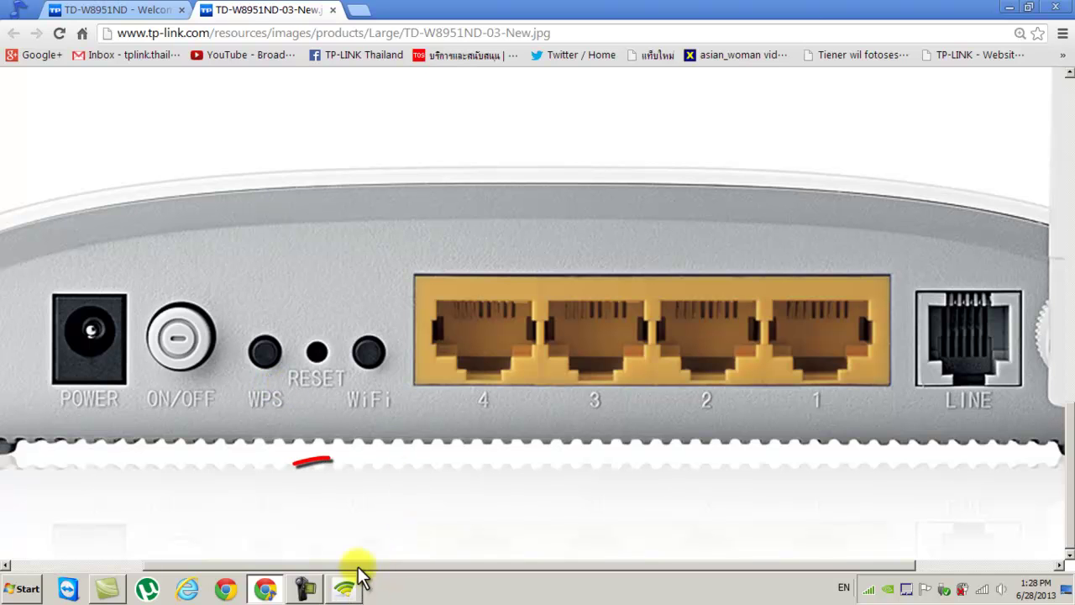
left_click(134, 10)
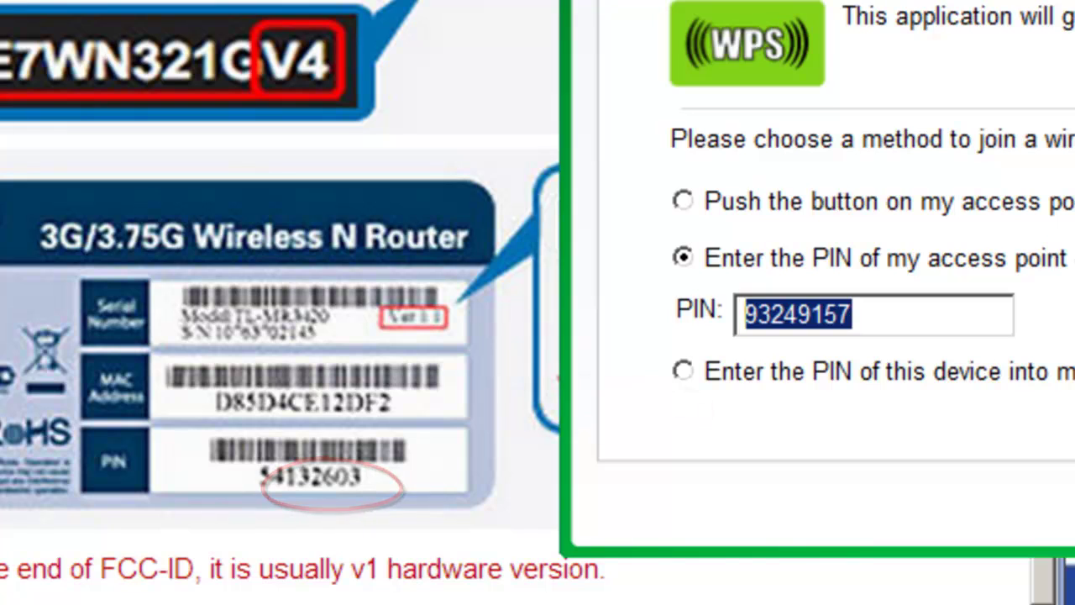
Step: Connect with the access point's PIN and verify the My WiFi connection on the Network and Status tabs
key("Return")
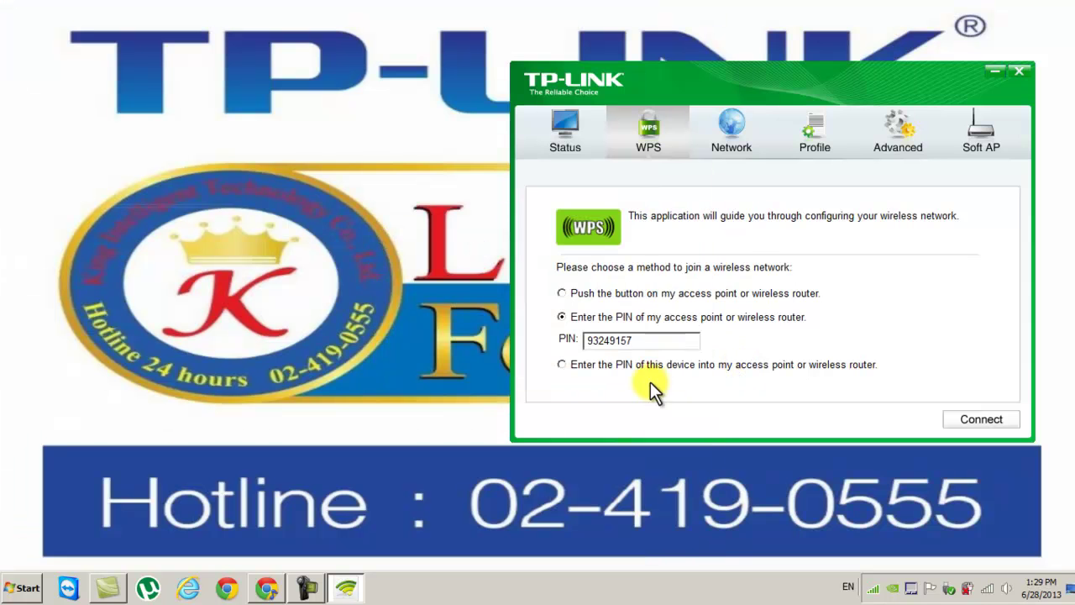
left_click_drag(768, 76, 571, 79)
left_click(542, 155)
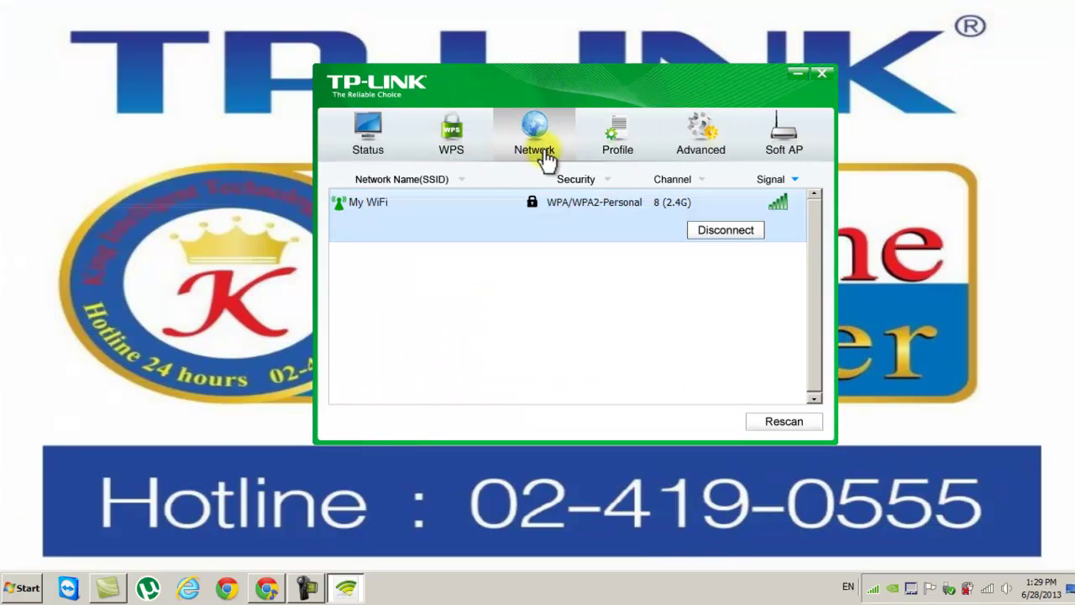
left_click(570, 216)
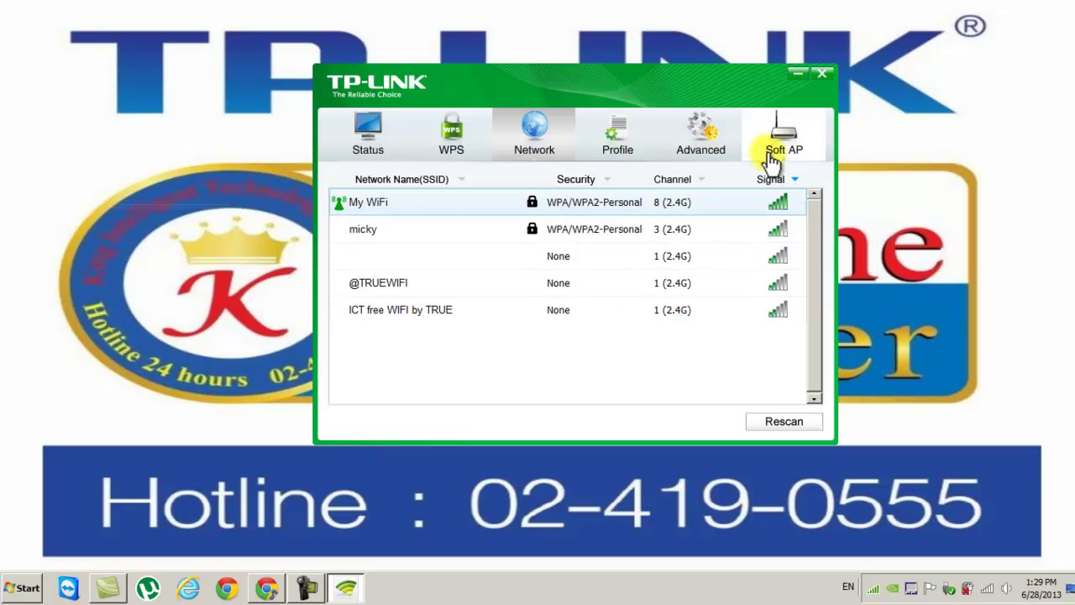
left_click(412, 150)
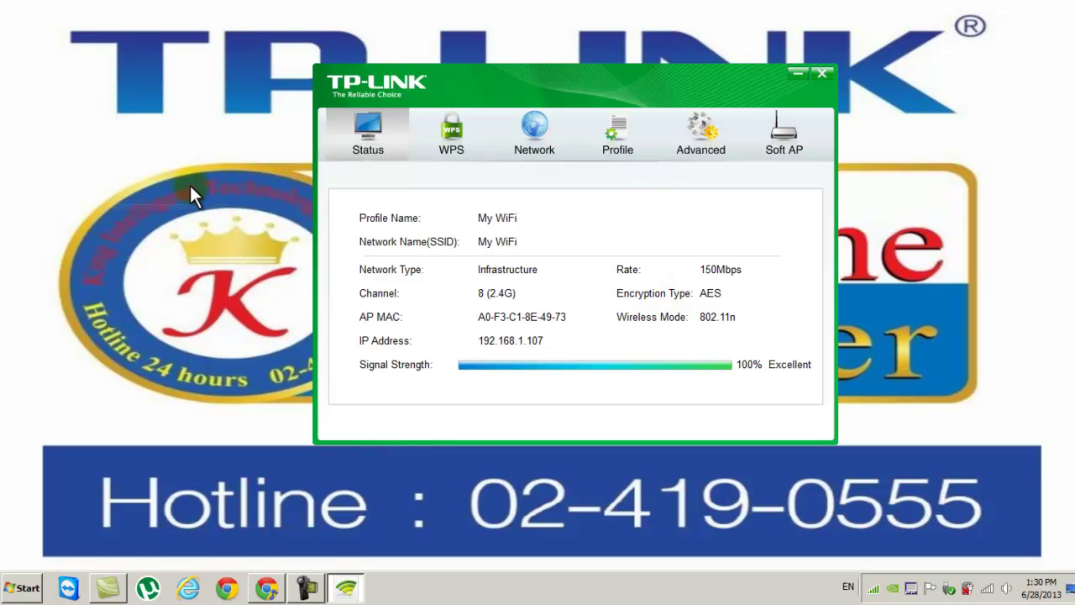
Step: Reload the TD-W8951ND-01-New.jpg router image in Chrome and zoom it to full size
left_click(266, 588)
left_click(59, 31)
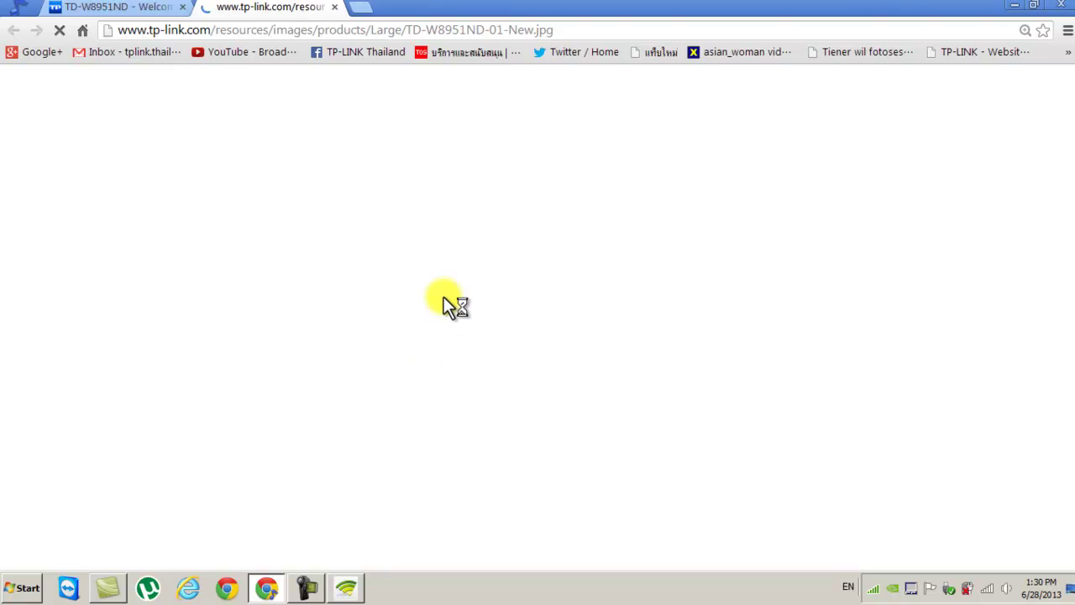
left_click(379, 390)
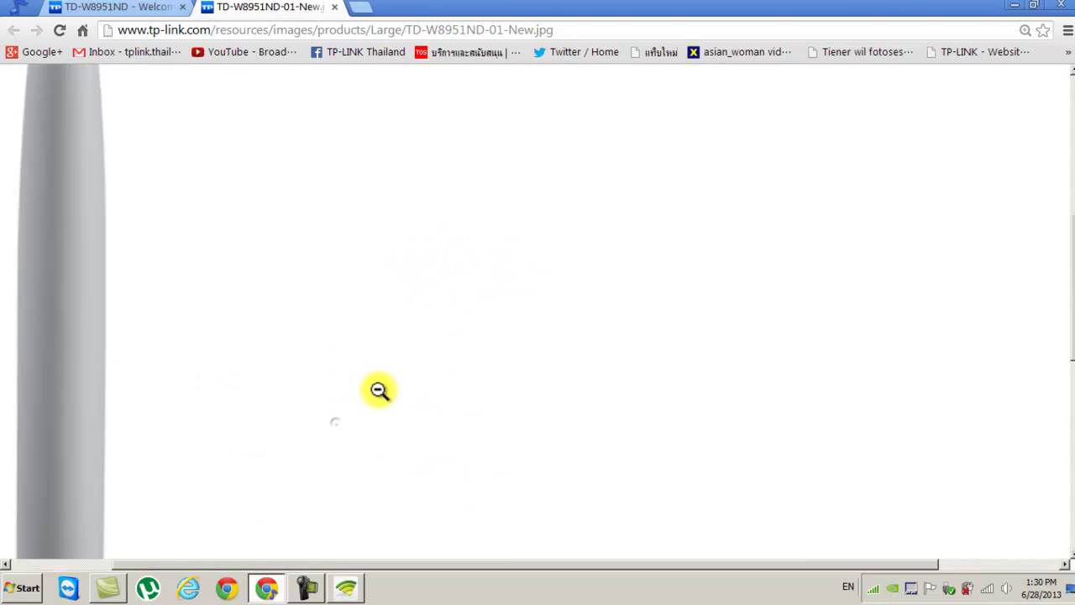